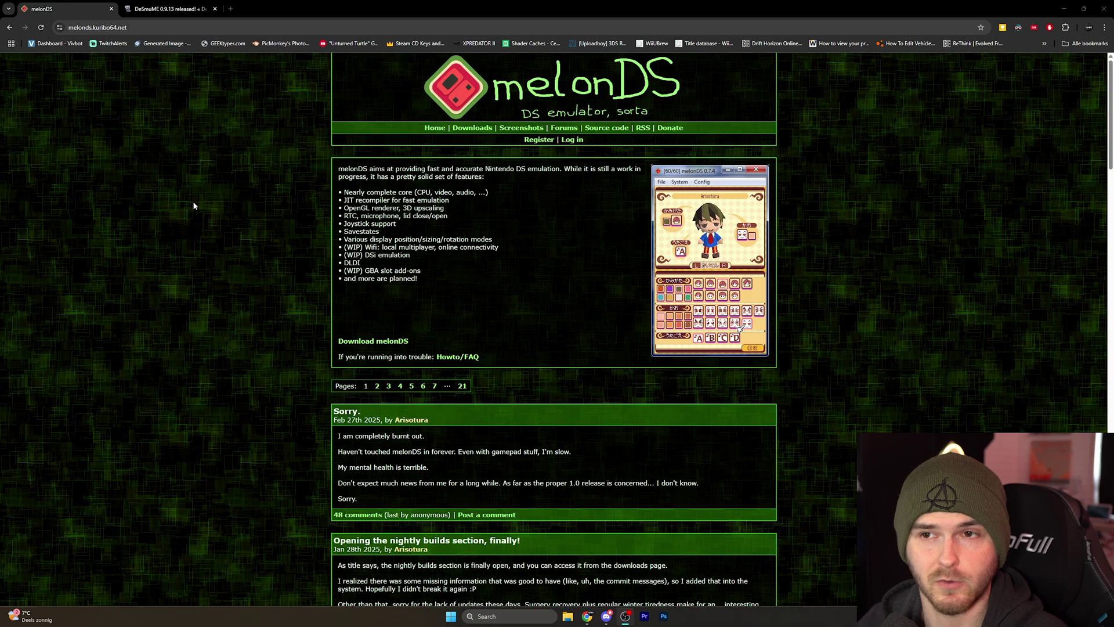
Compare the melonDS and DeSmuME websites and read the latest news post on the melonDS home page
click(142, 6)
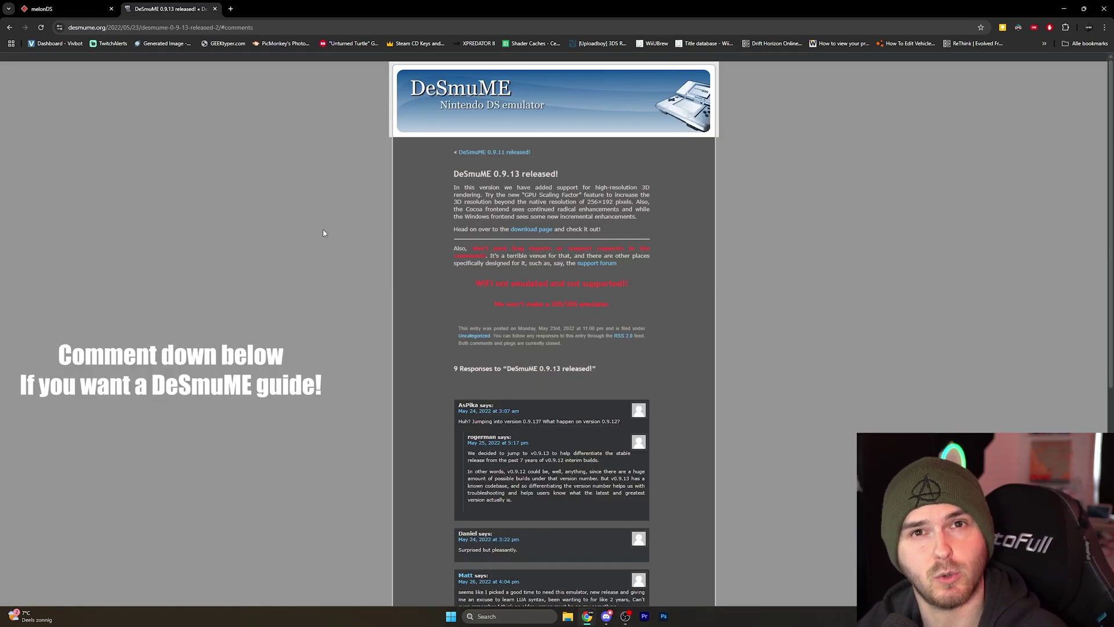
click(97, 6)
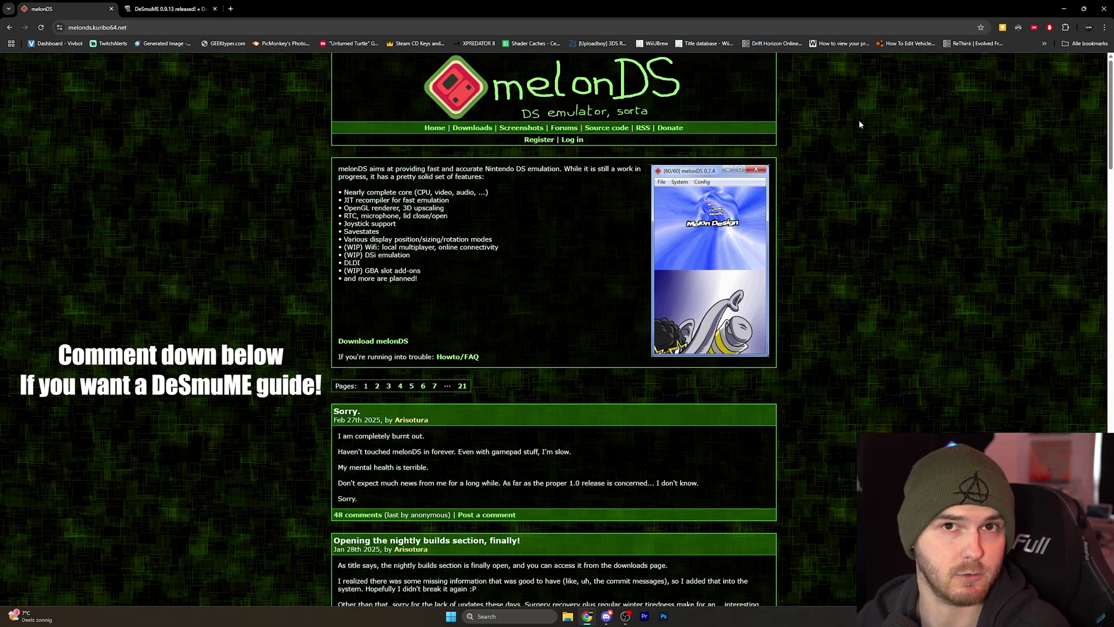
key(ctrl+Tab)
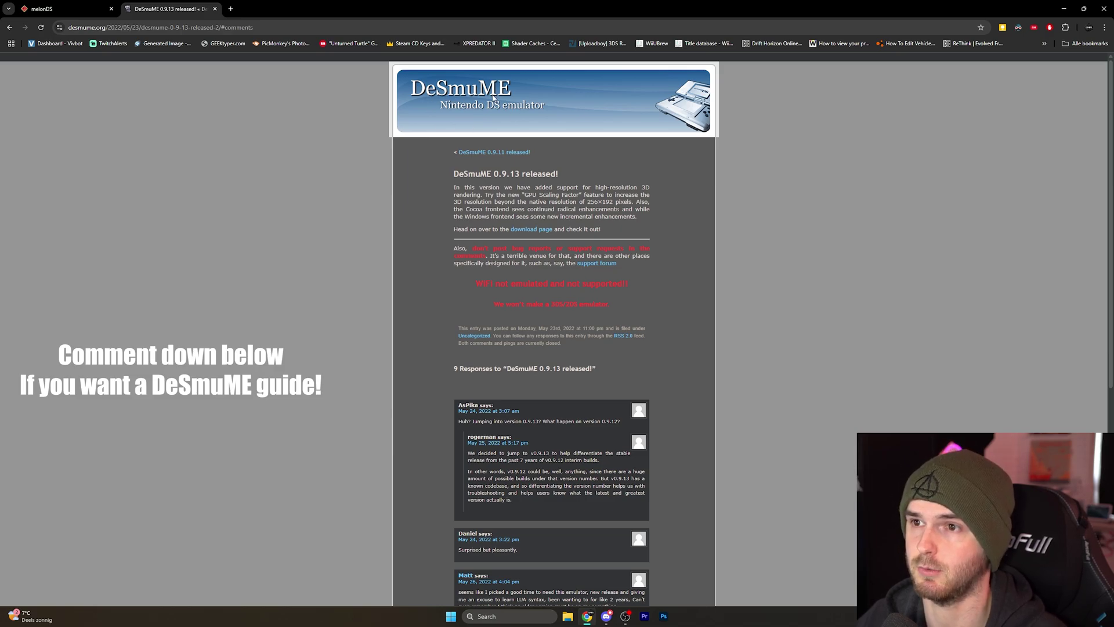
key(ctrl+Tab)
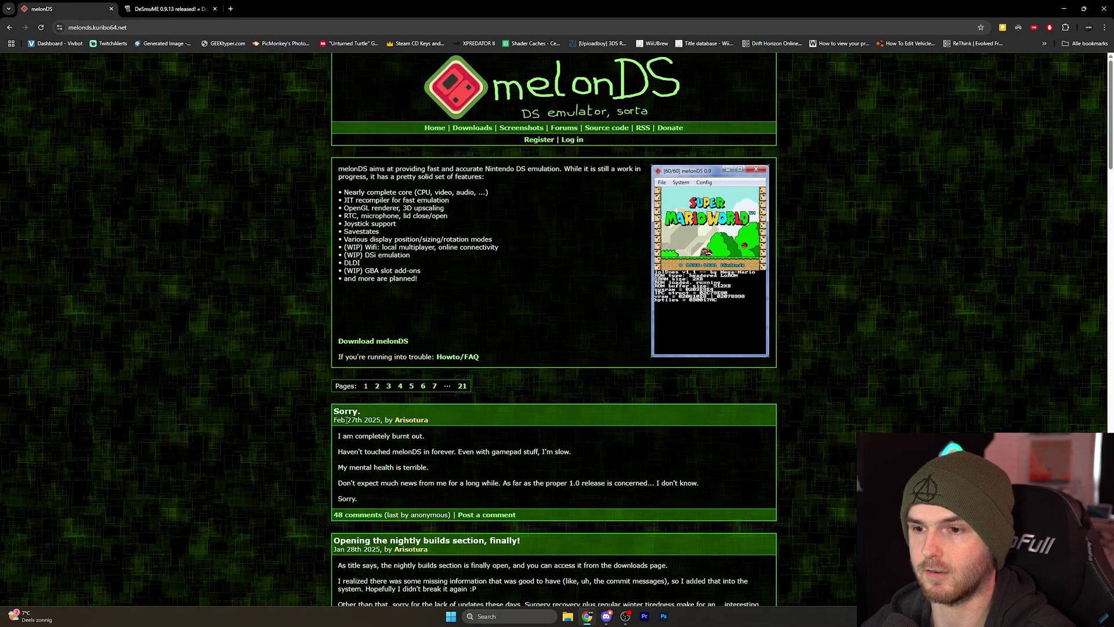
drag(354, 420, 435, 441)
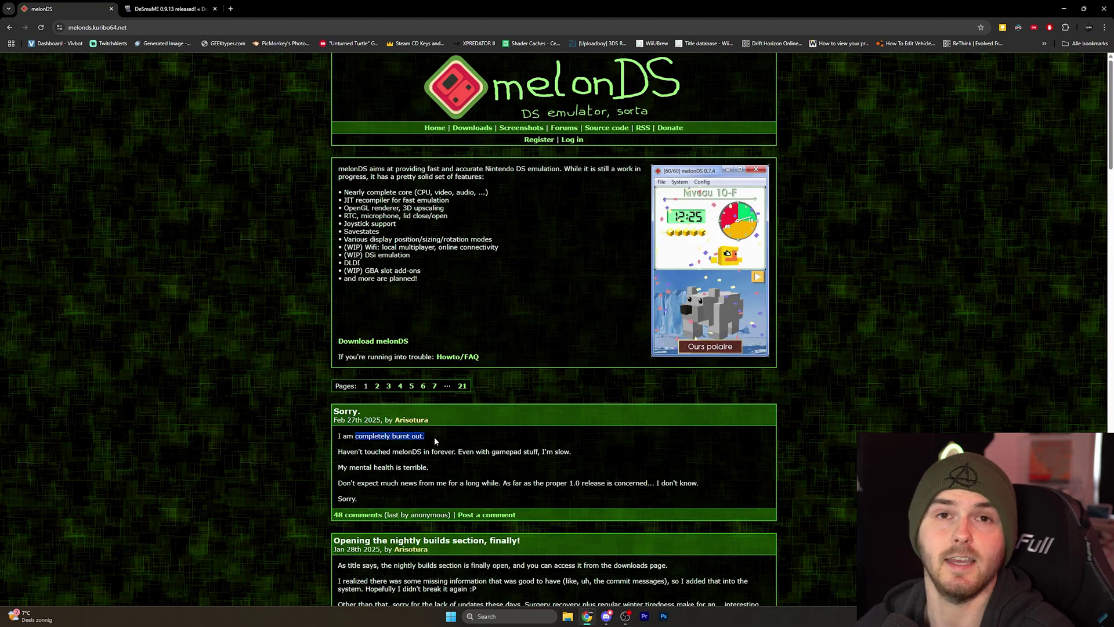
scroll(434, 438, down, 5)
drag(367, 496, 410, 497)
scroll(533, 367, up, 5)
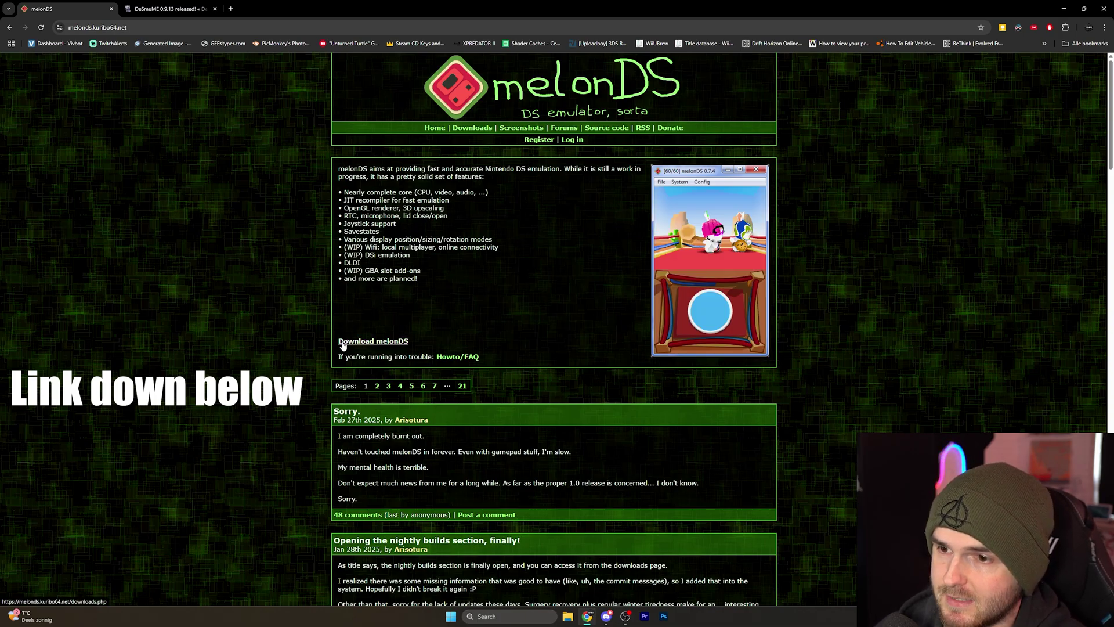
Download the Windows x64 build of melonDS 1.0 RC and open the downloaded zip to check its contents
click(382, 343)
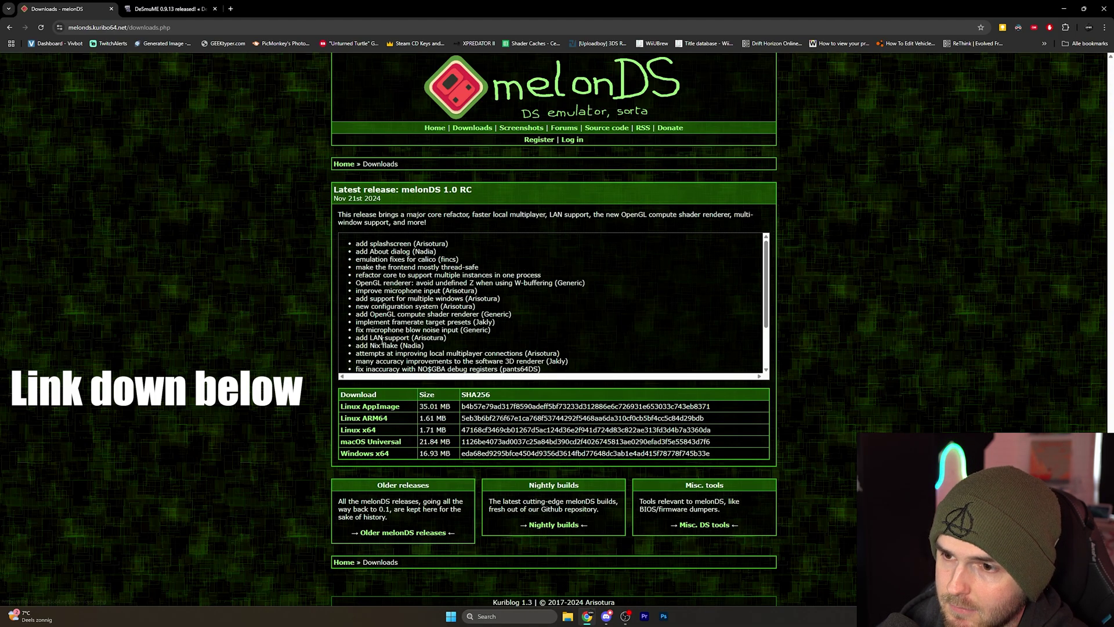
click(362, 454)
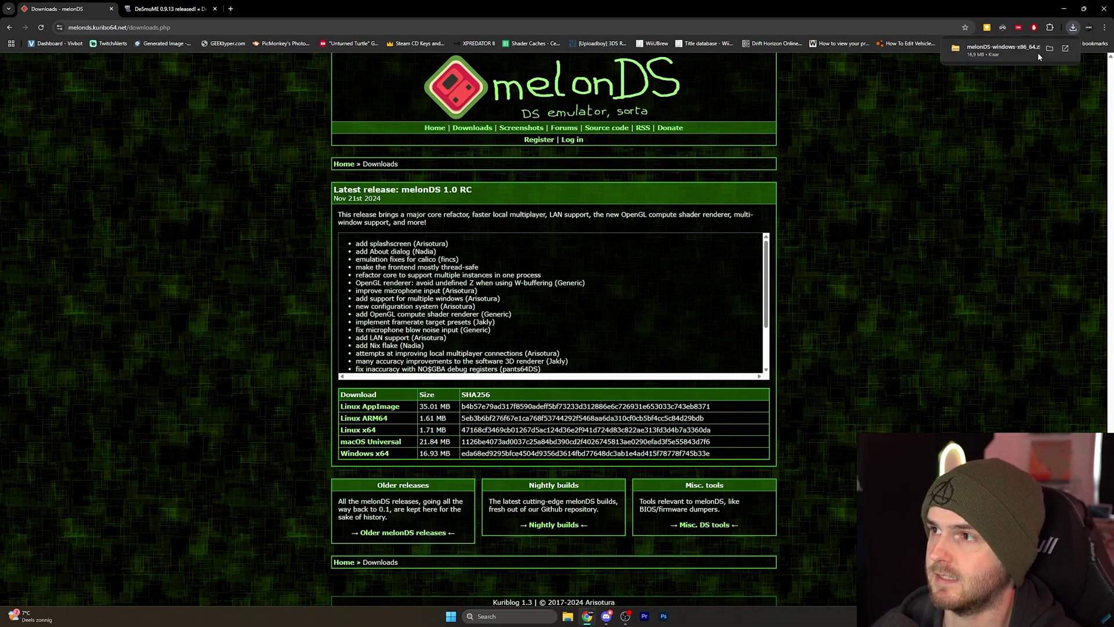
click(1049, 50)
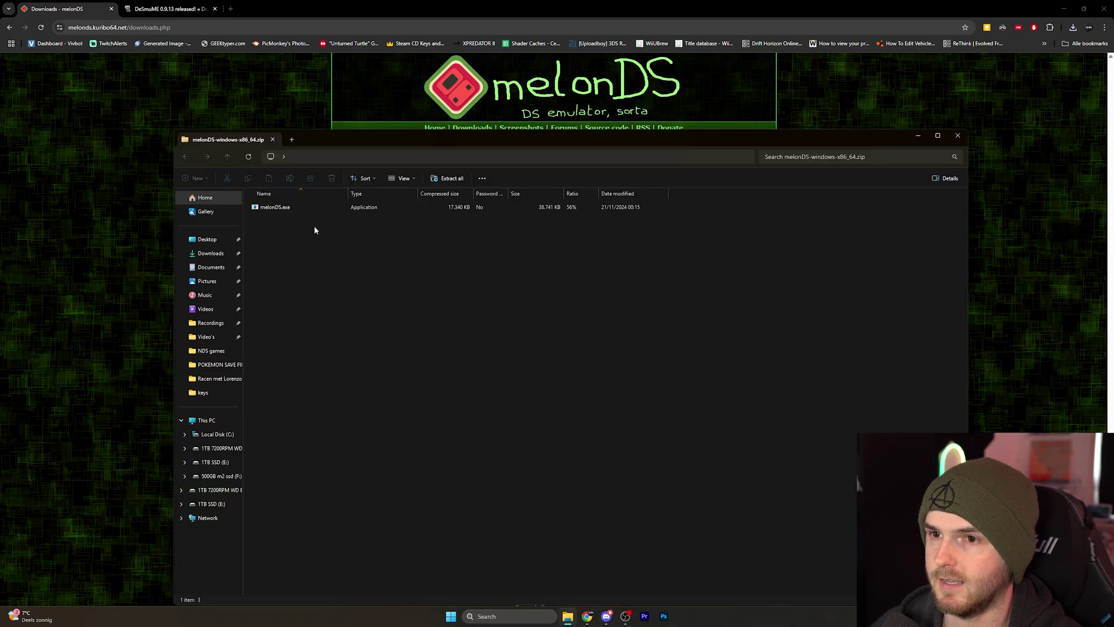
click(287, 210)
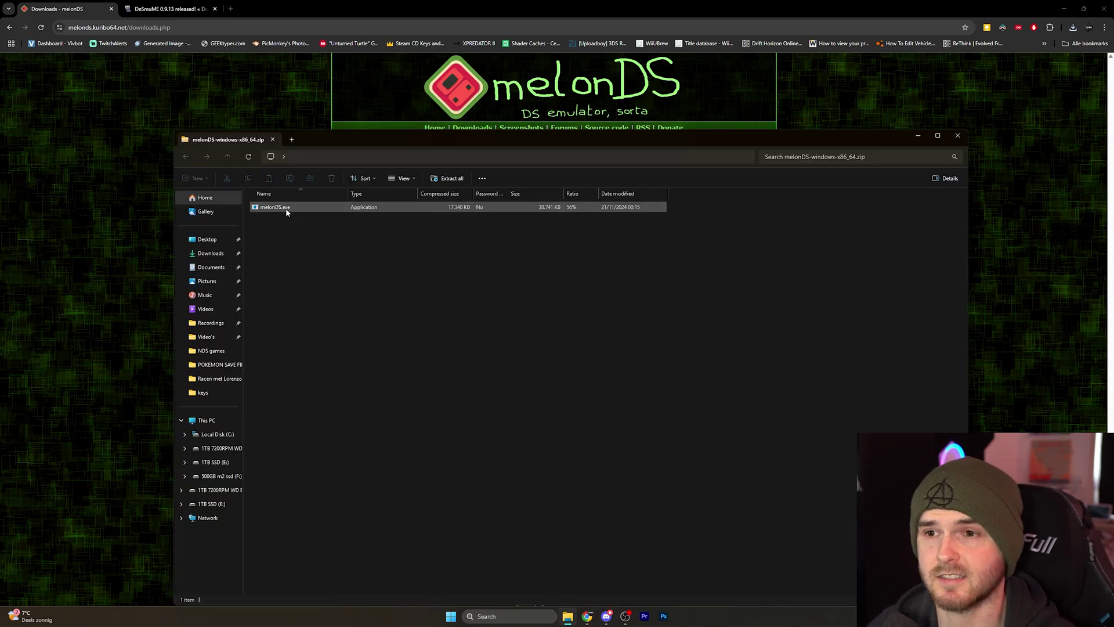
Extract melonDS-windows-x86_64.zip in the Downloads folder and launch the extracted melonDS.exe
click(213, 255)
right_click(568, 220)
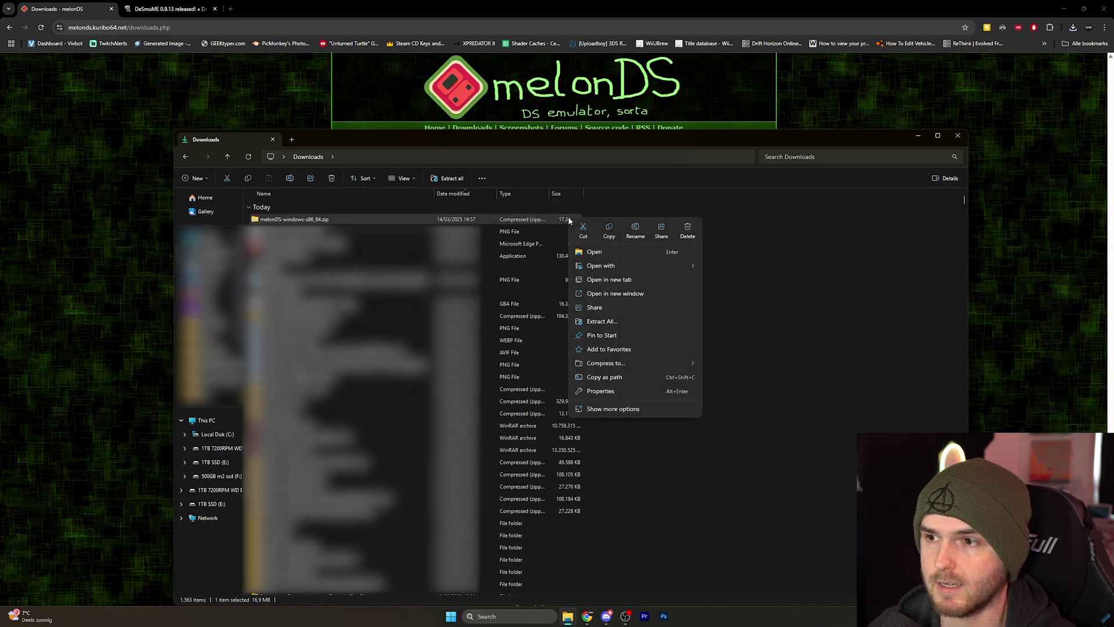
click(604, 322)
click(636, 390)
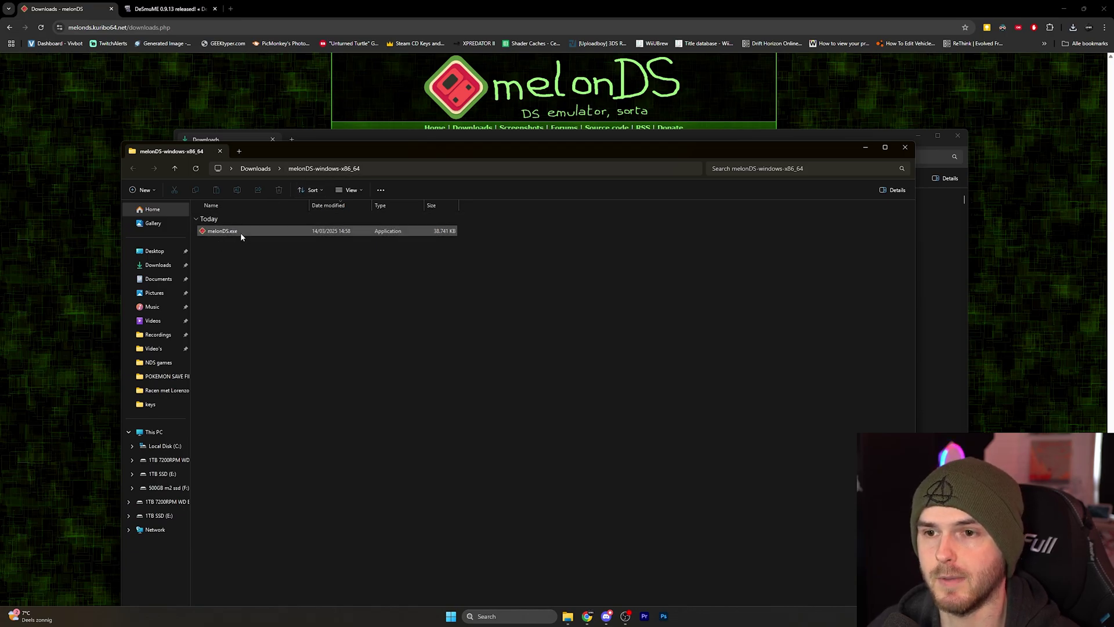
click(264, 233)
double_click(264, 233)
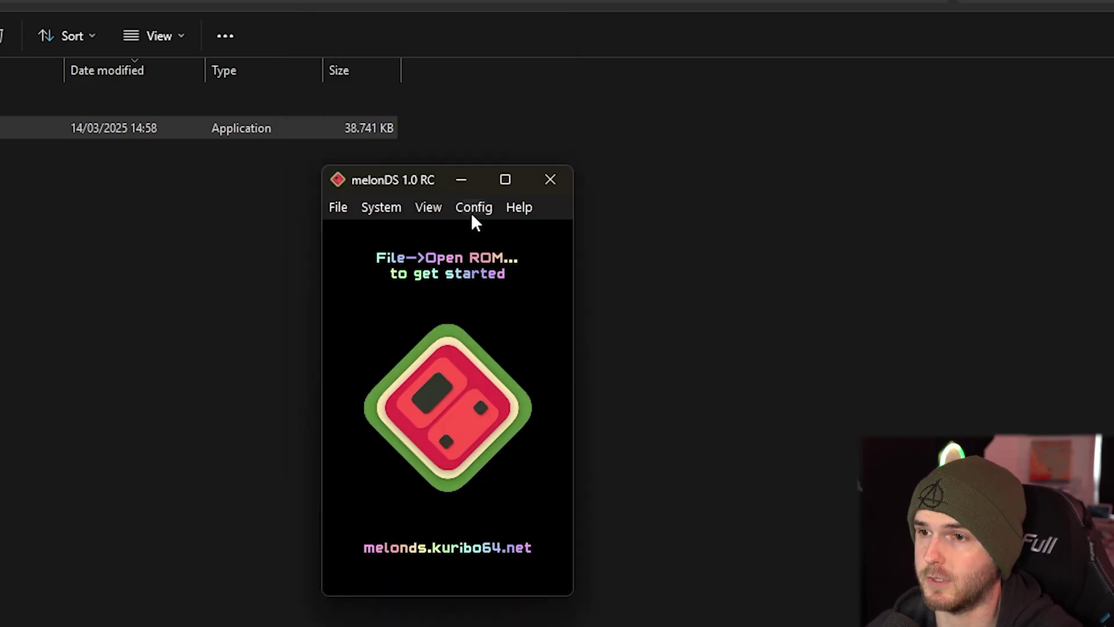
Review the emulator settings for console type, DS and DSi mode, CPU emulation, DLDI and devtools, and accept them with the DS console type
click(471, 210)
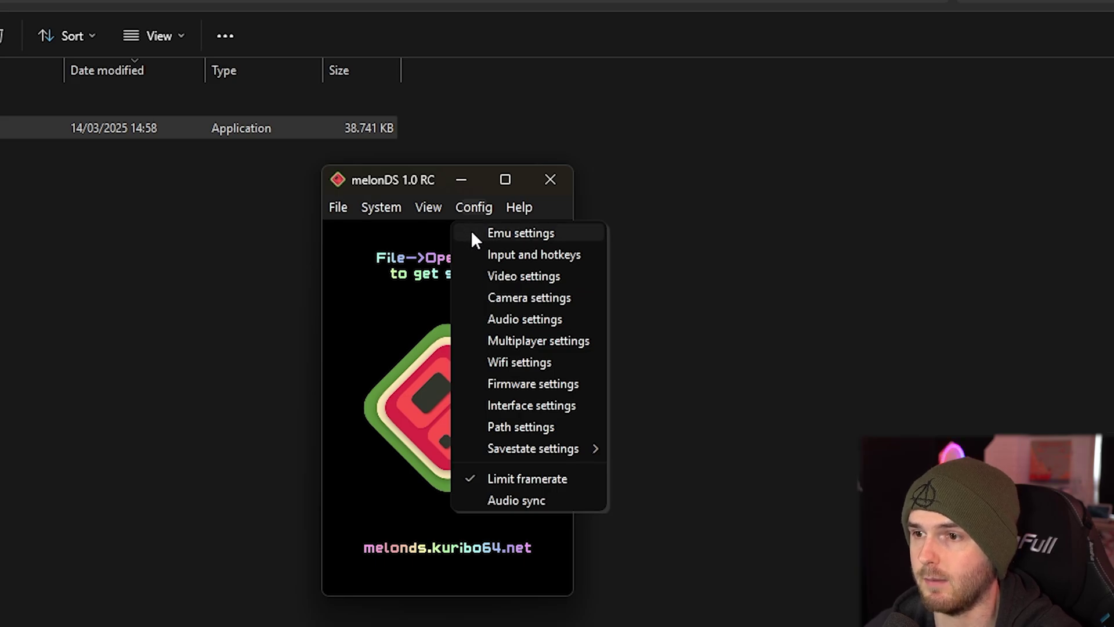
click(471, 233)
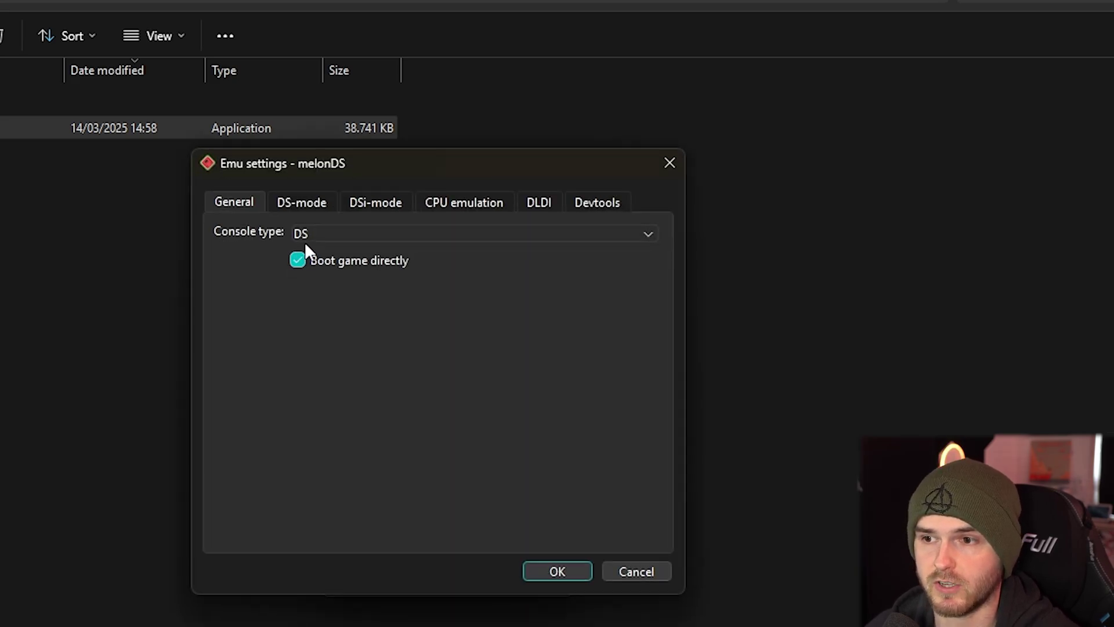
click(322, 235)
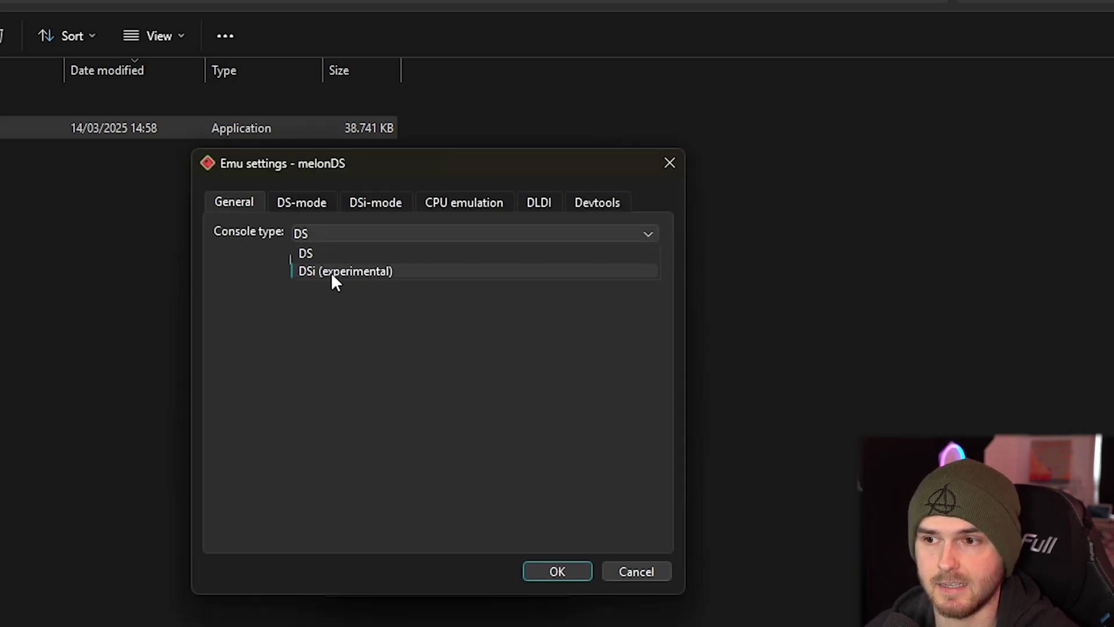
click(266, 255)
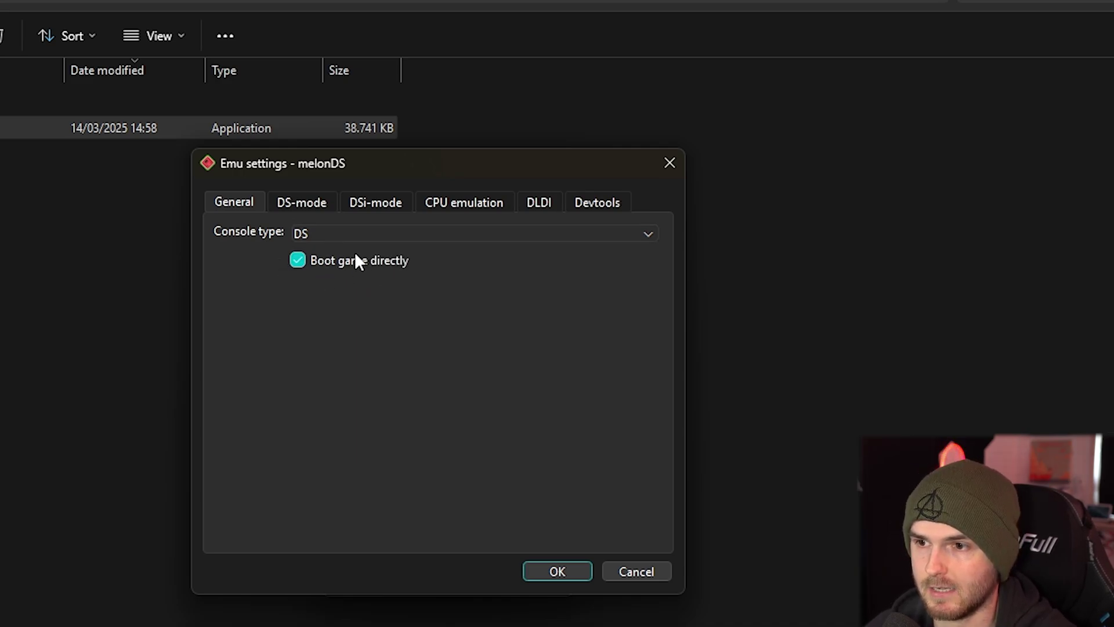
key(ctrl+Tab)
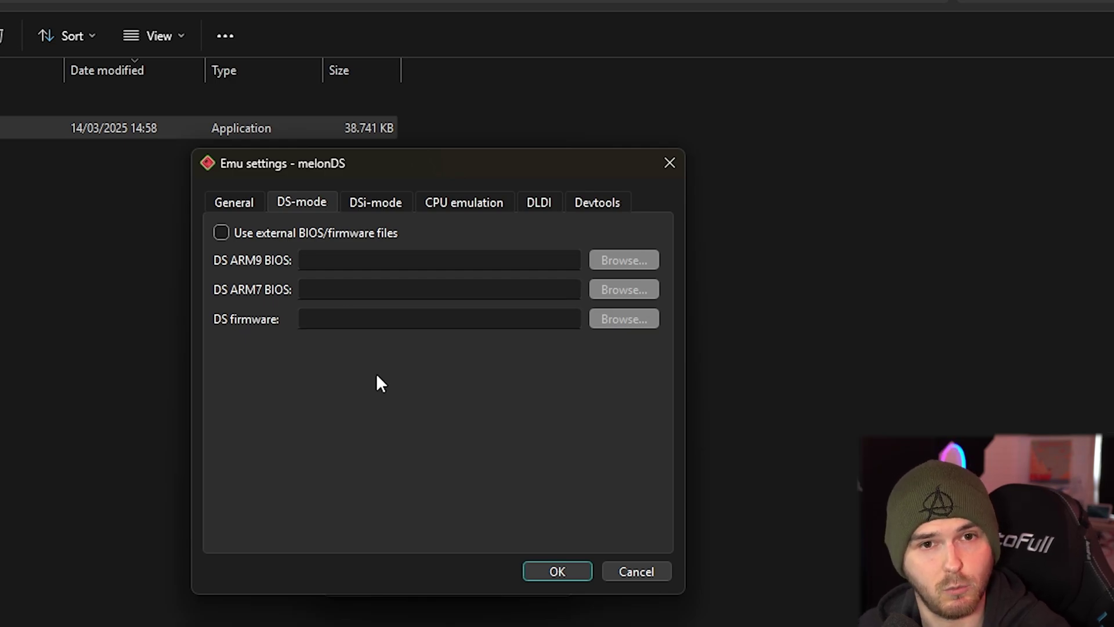
click(375, 209)
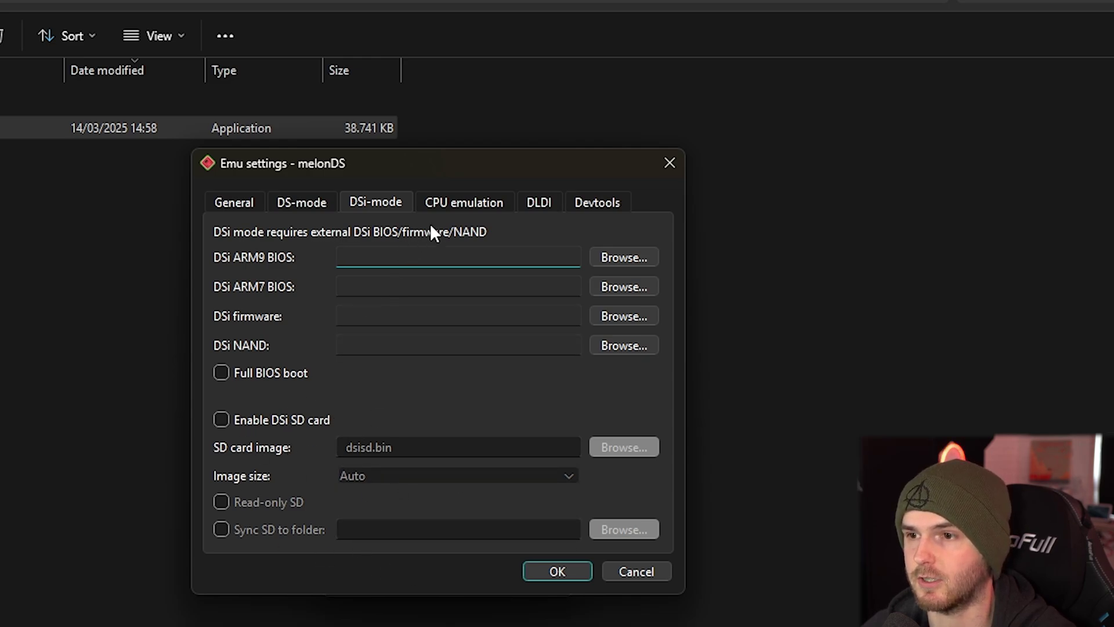
click(462, 205)
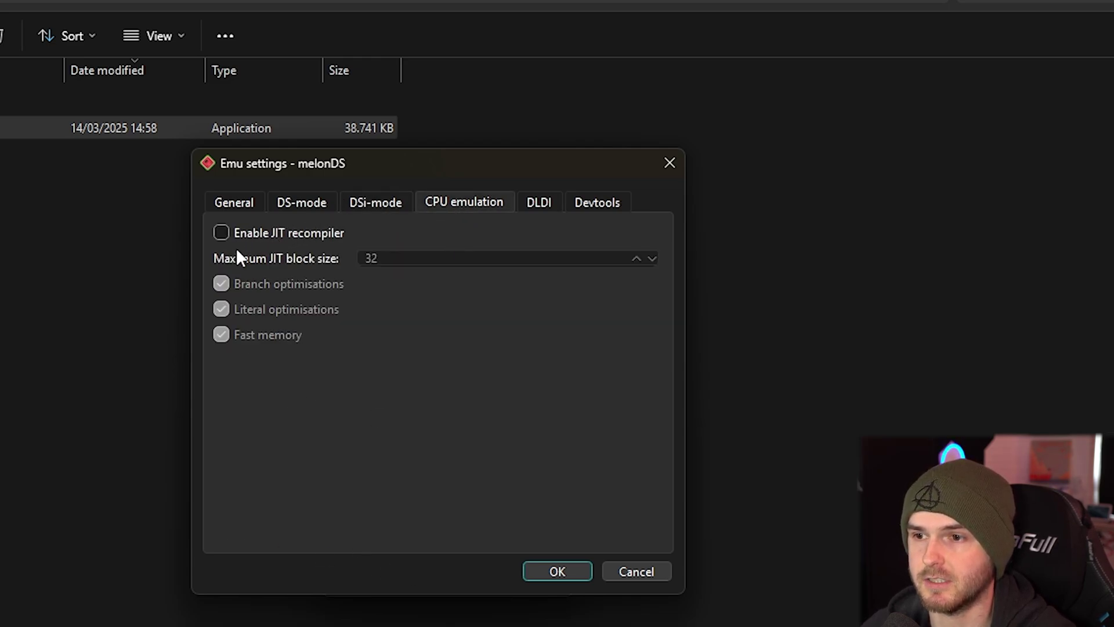
click(553, 214)
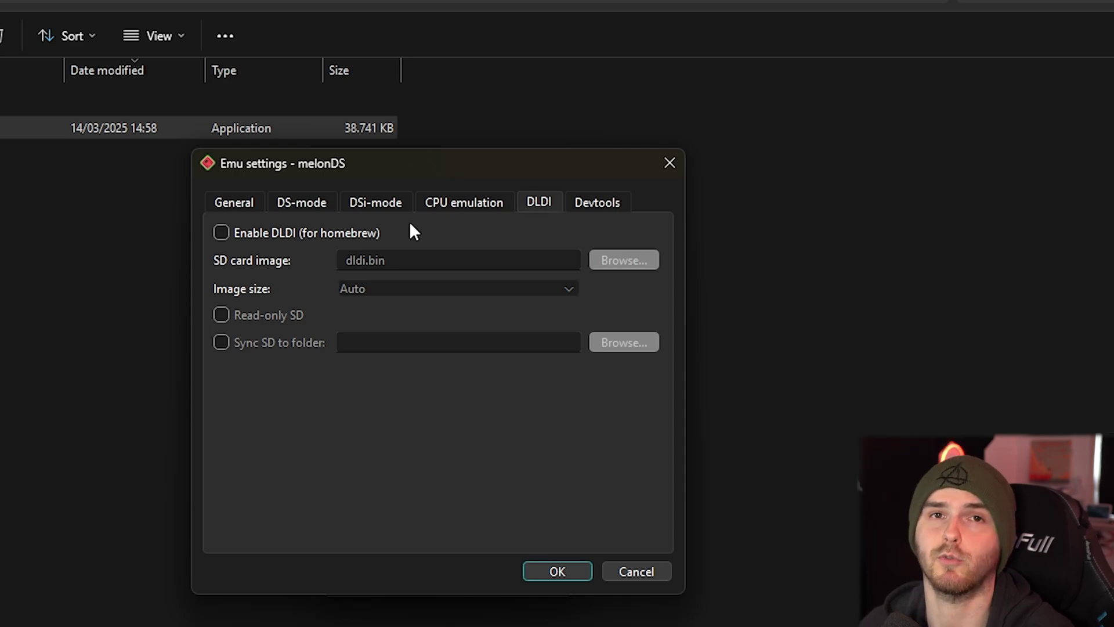
click(584, 209)
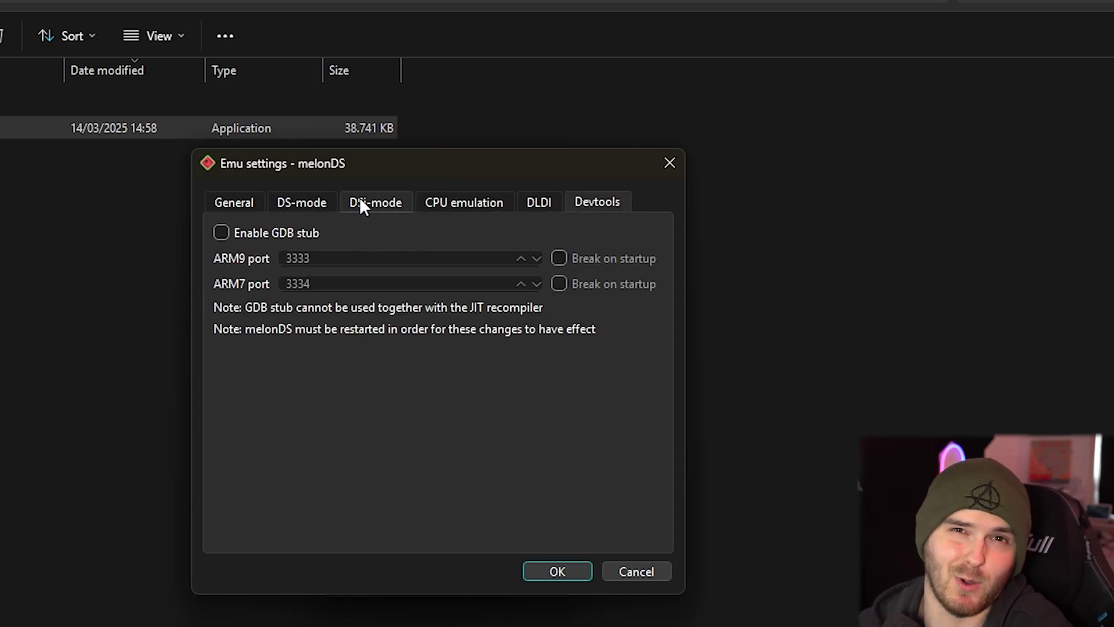
click(229, 208)
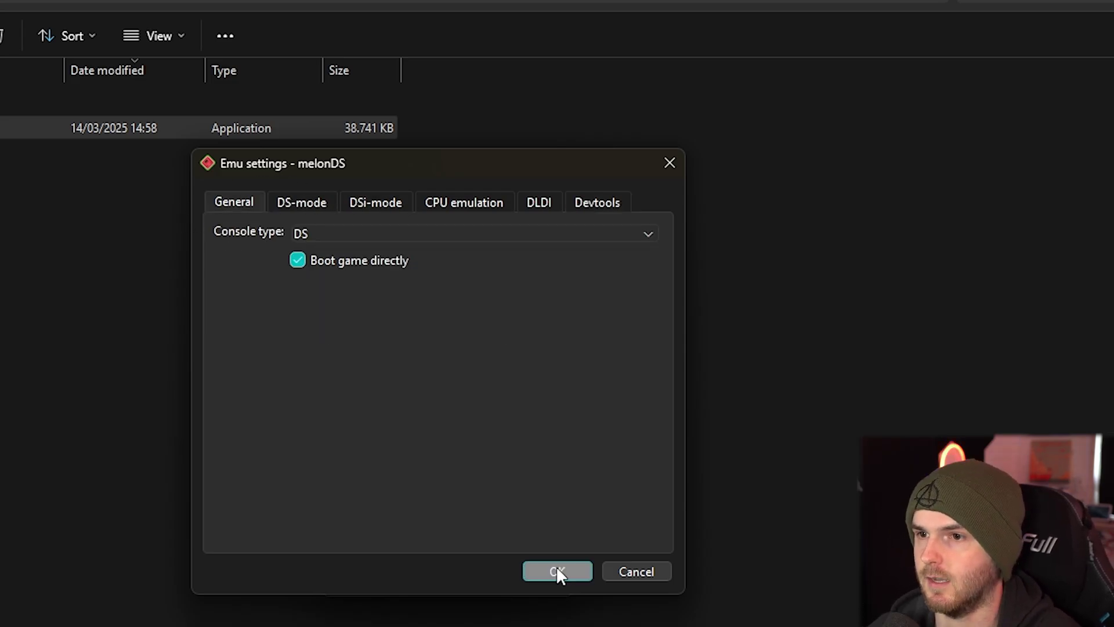
click(556, 569)
In the input and hotkeys settings, map the joystick directions Up, Right, Left and Down to Hat 1 up, right, left and down
click(472, 212)
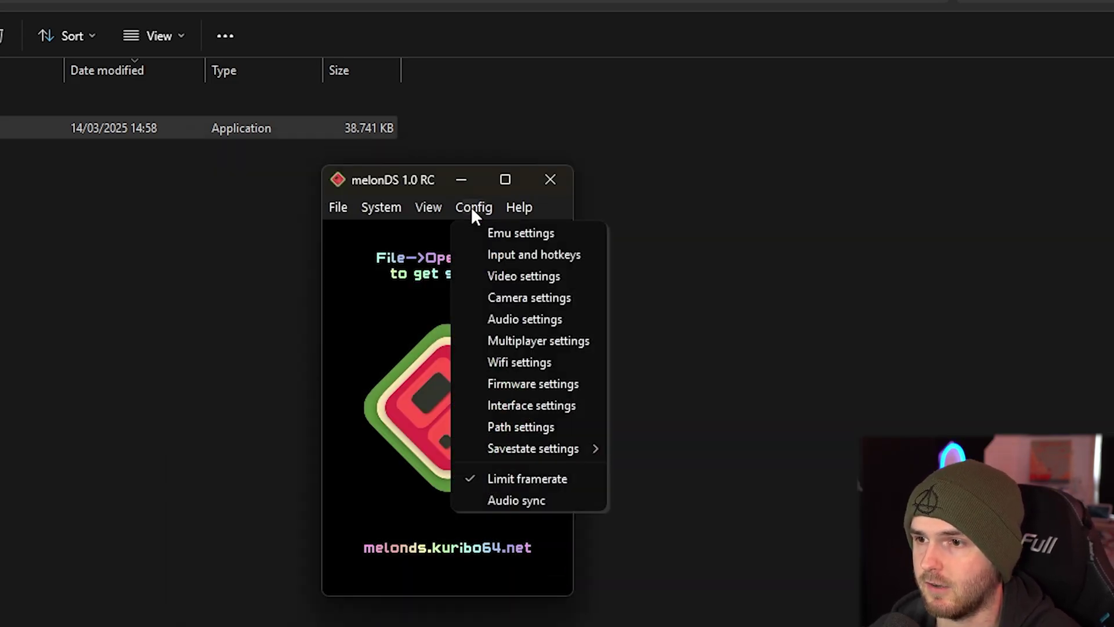
click(471, 256)
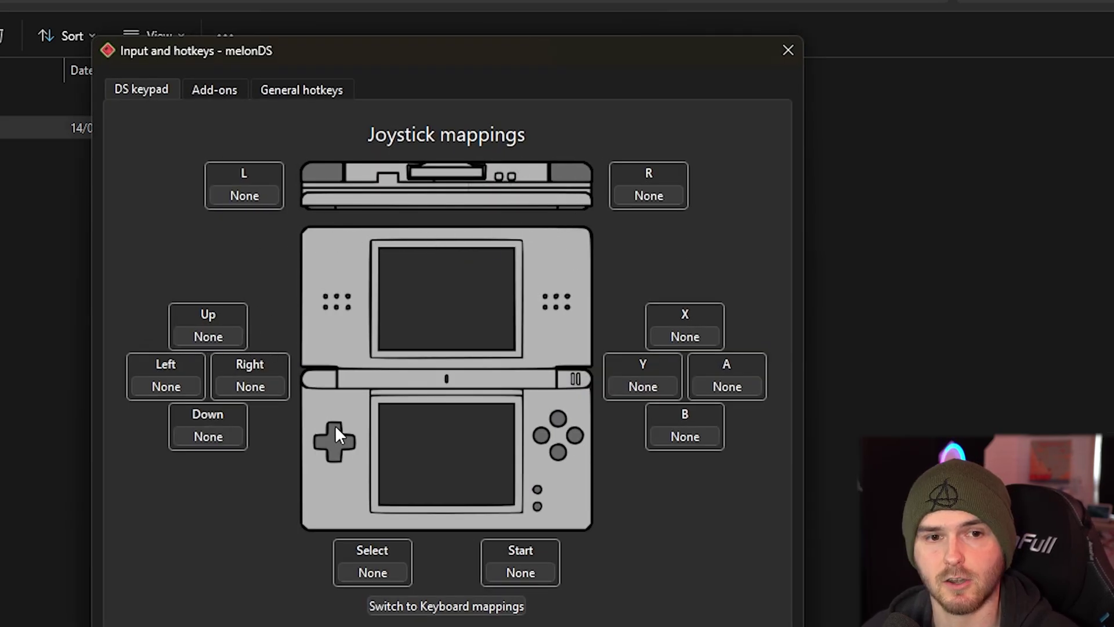
click(217, 335)
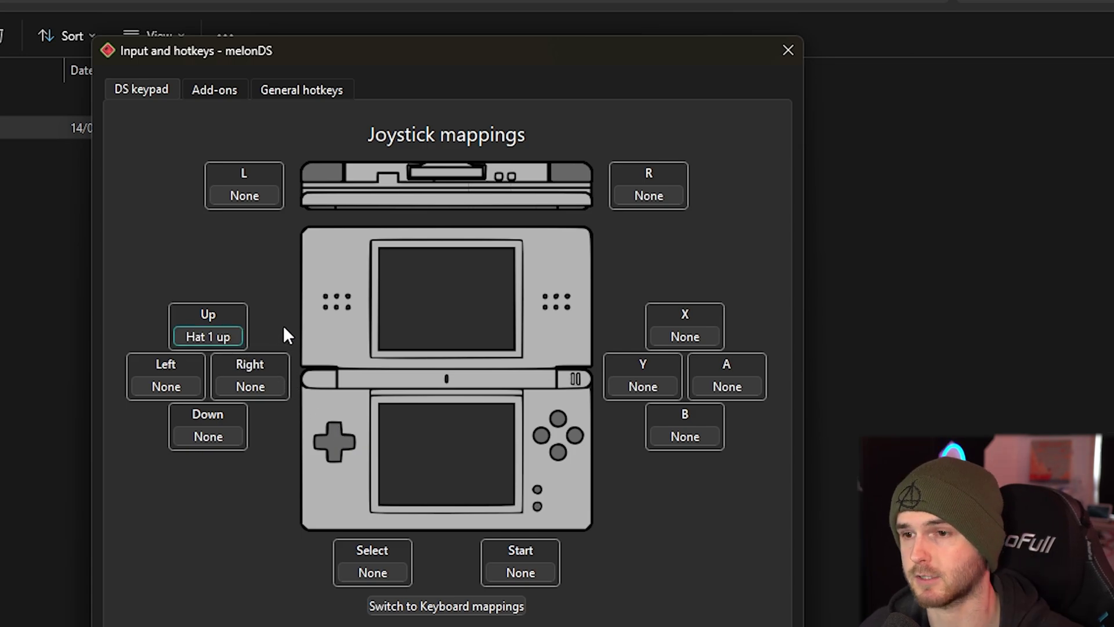
click(276, 387)
click(185, 386)
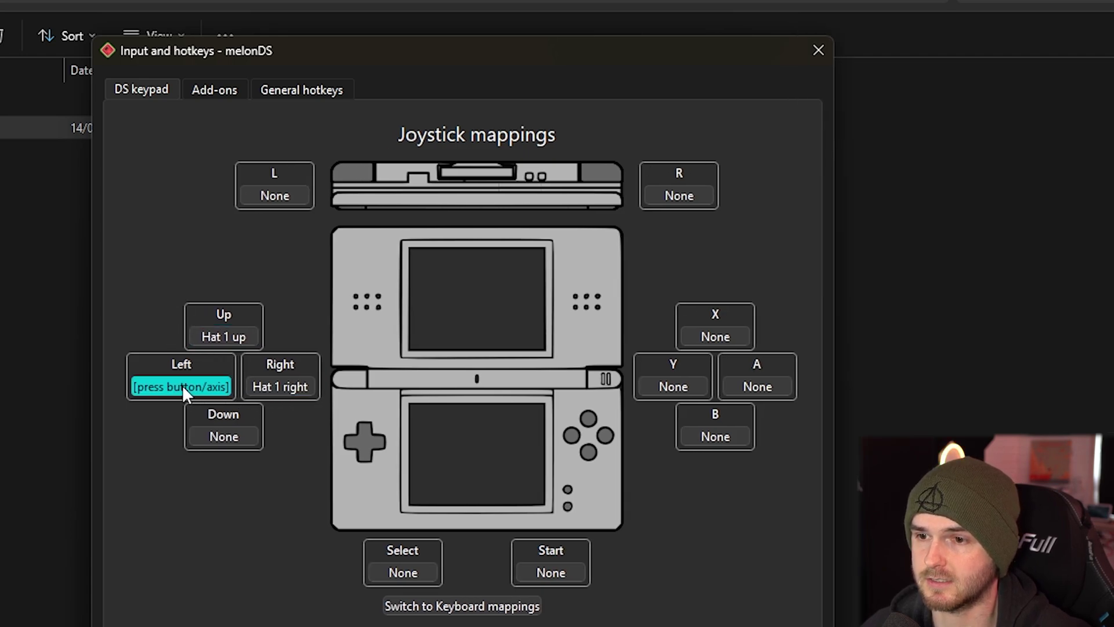
click(205, 435)
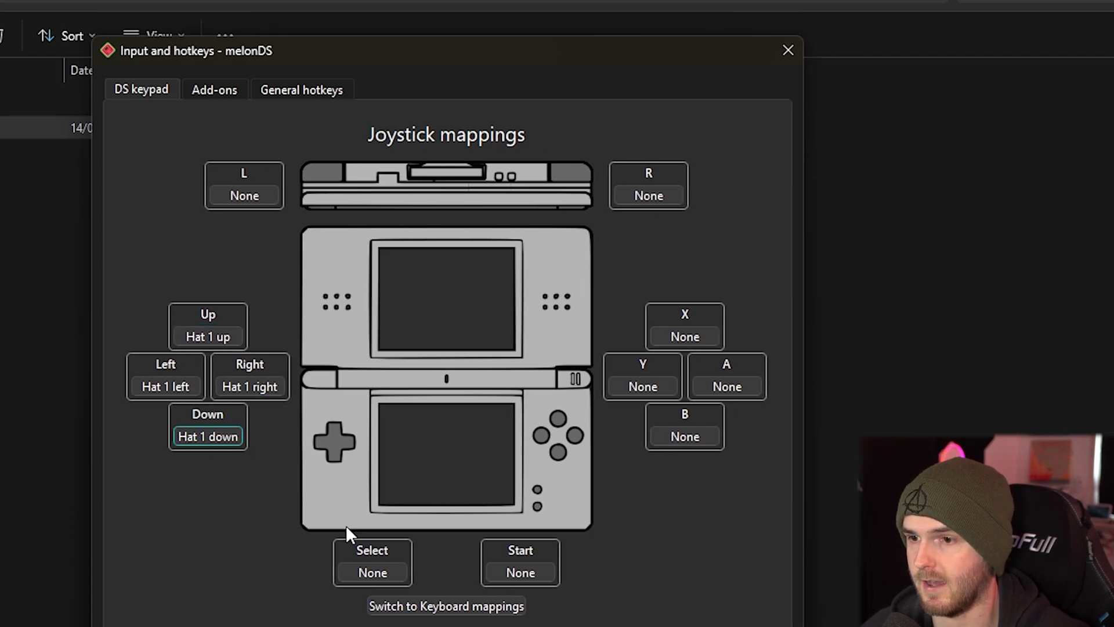
Map the joystick's Select to Button 7, Start to Button 8, X to Button 3, Y to Button 4, A to Button 1 and B to Button 2
click(372, 572)
click(508, 568)
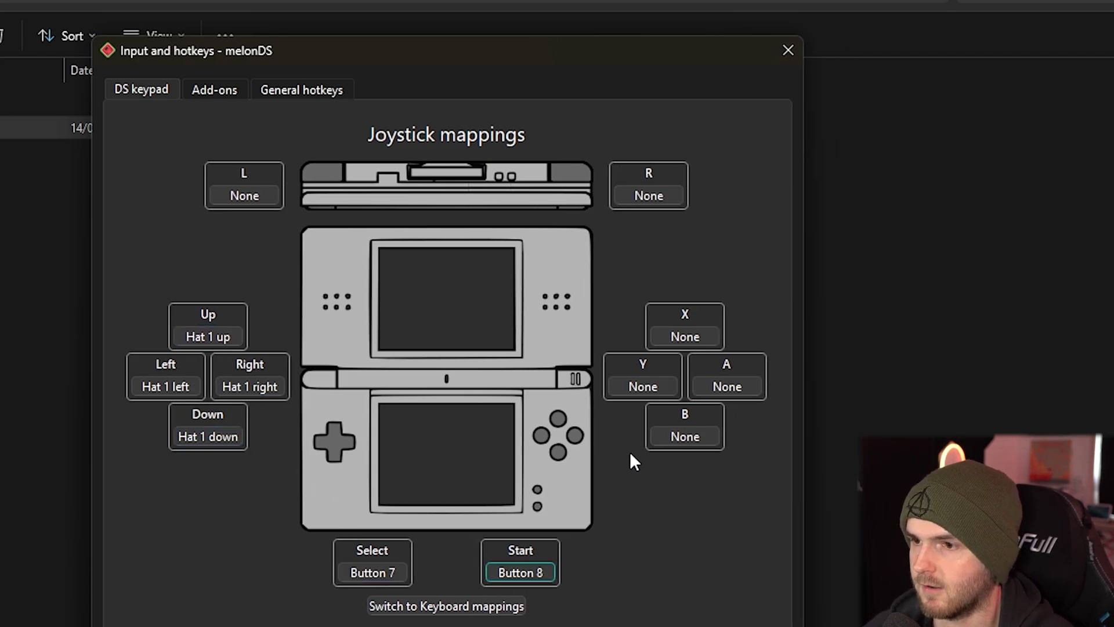
click(684, 337)
click(642, 386)
click(724, 387)
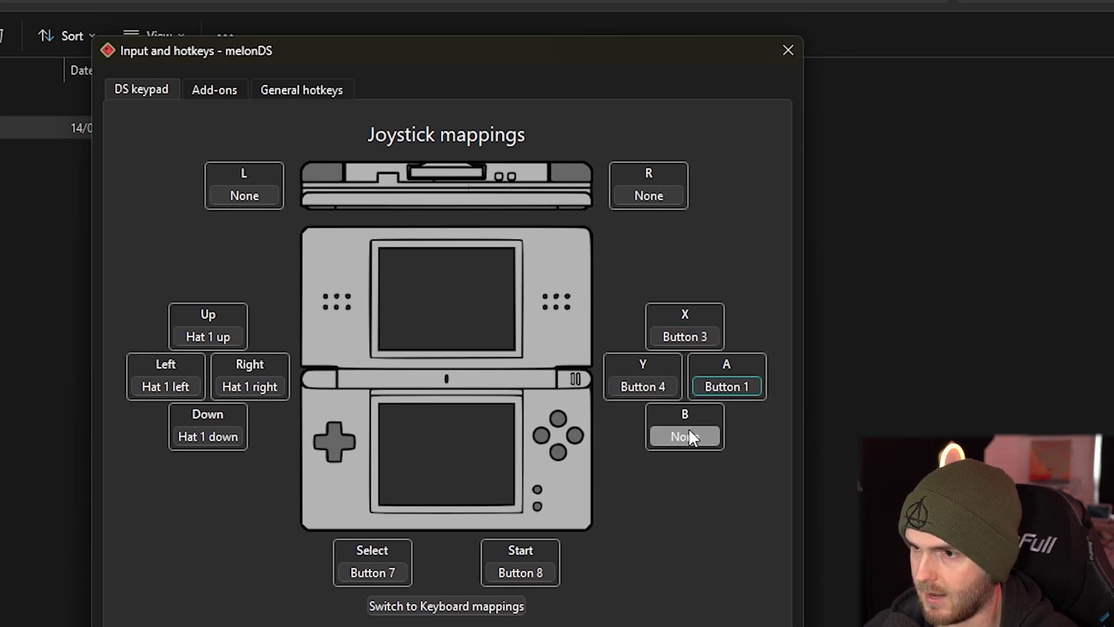
click(687, 435)
Map R to Button 6 and L to Button 5, and close the input settings after checking the add-on and general hotkeys
click(660, 195)
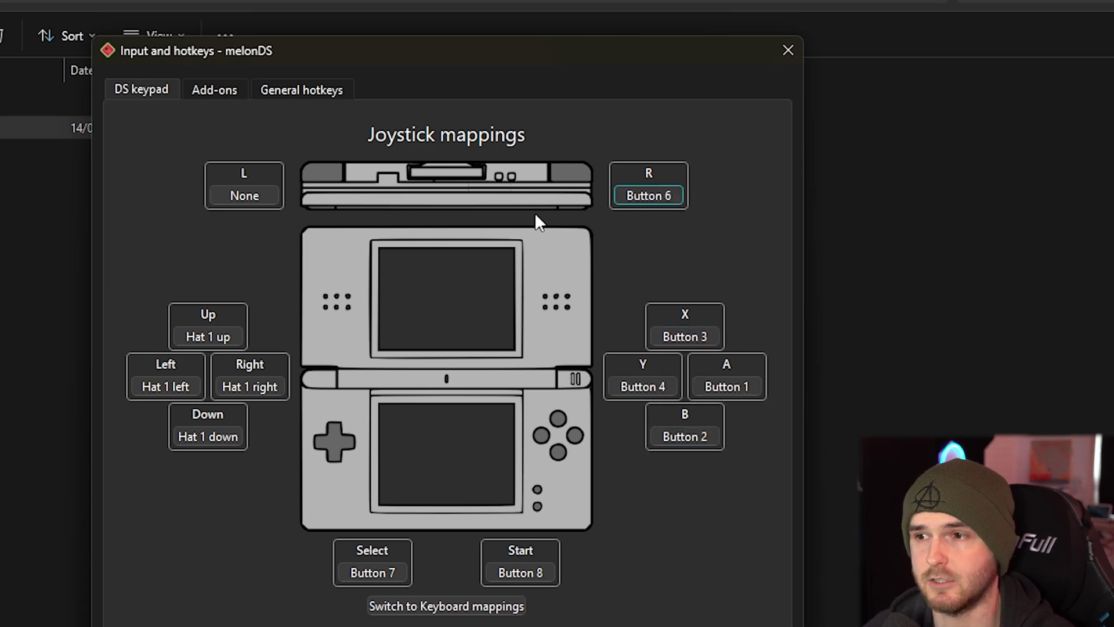
click(244, 201)
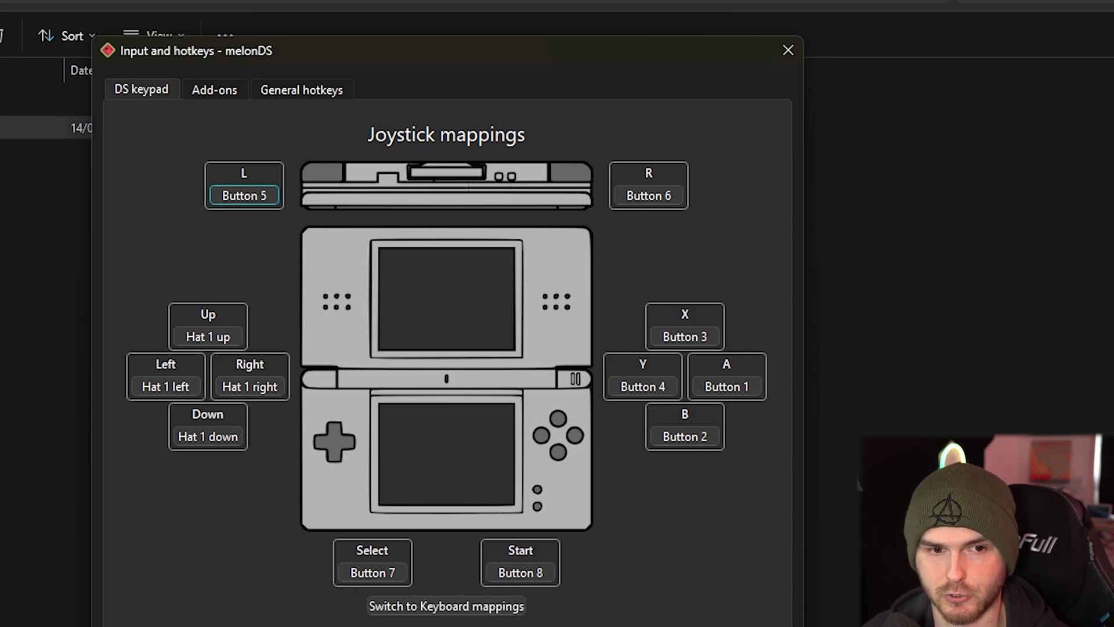
click(229, 90)
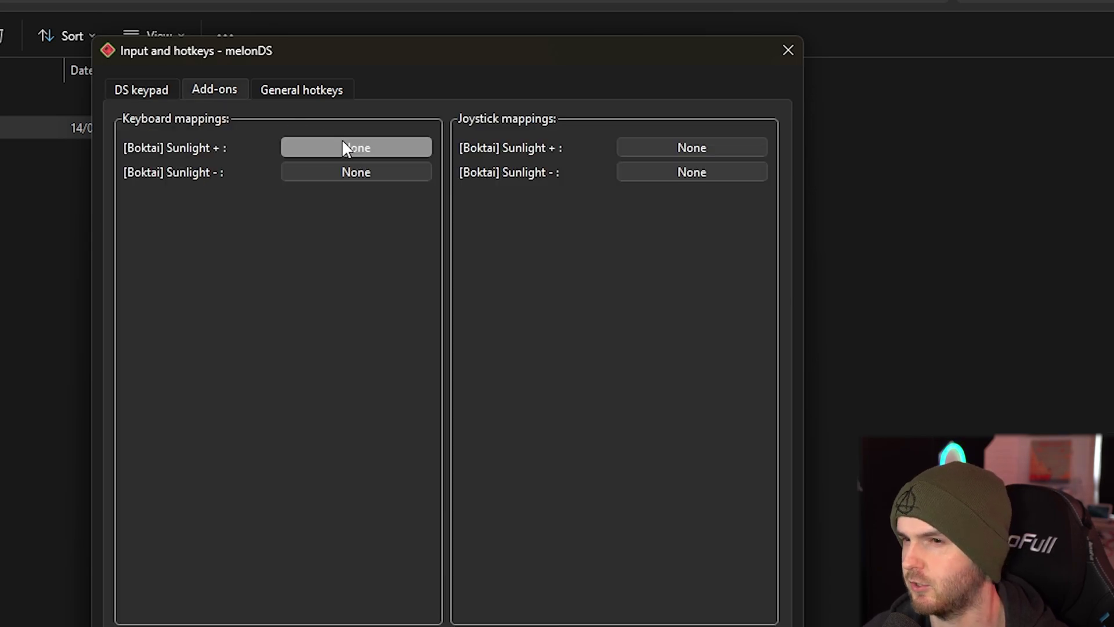
click(328, 89)
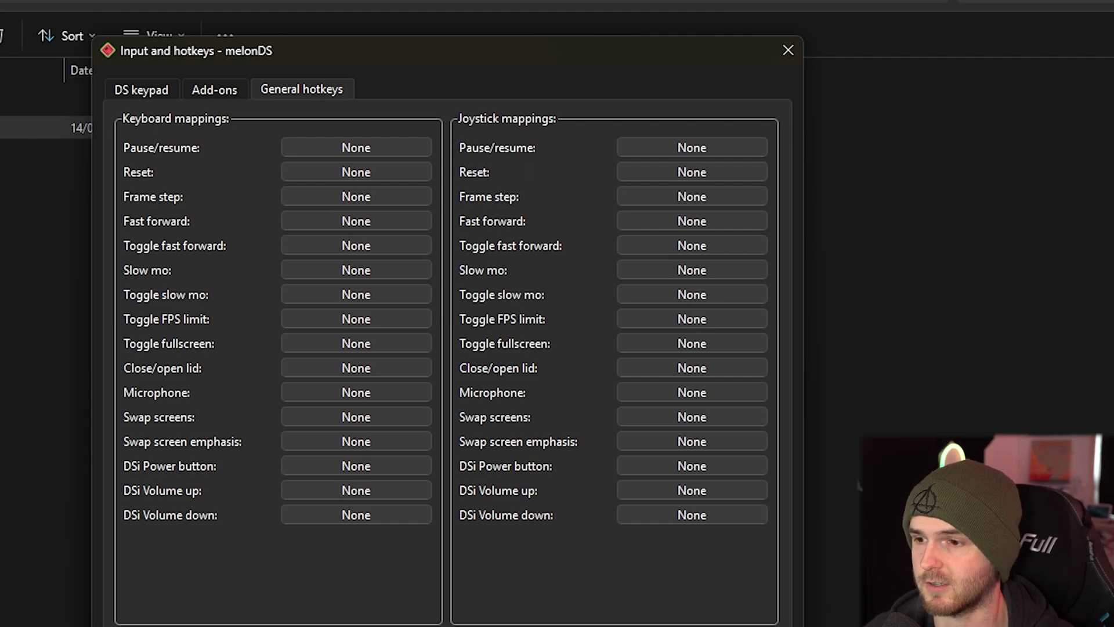
key(Escape)
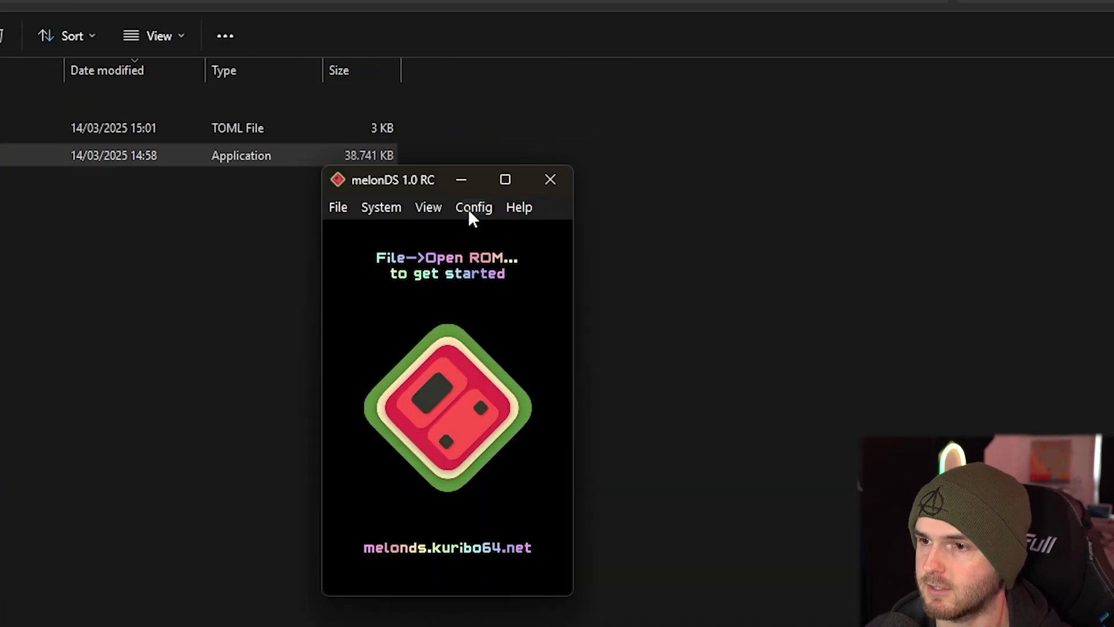
In the video settings, choose the OpenGL (Compute shader) renderer, 10x native (2560x1920) internal resolution and VSync, and accept them
click(699, 207)
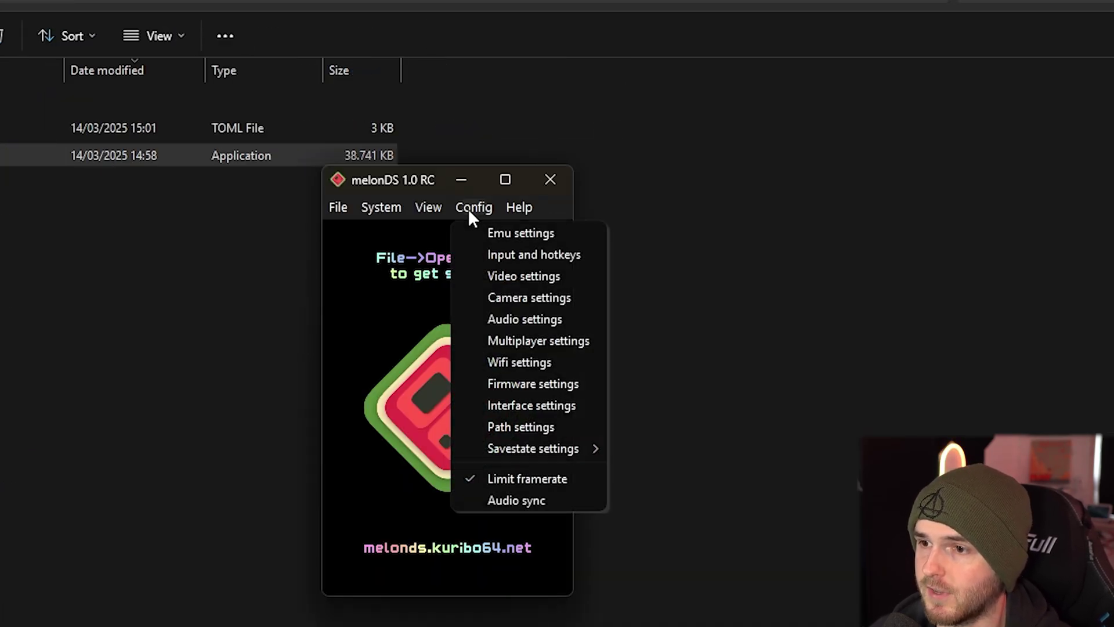
click(496, 276)
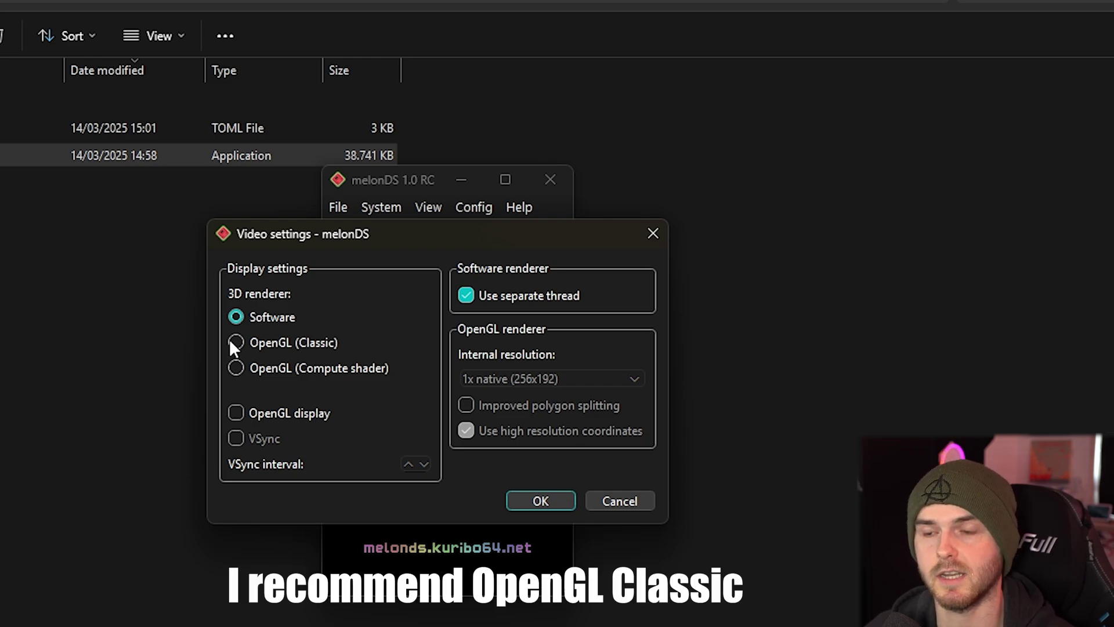
click(237, 367)
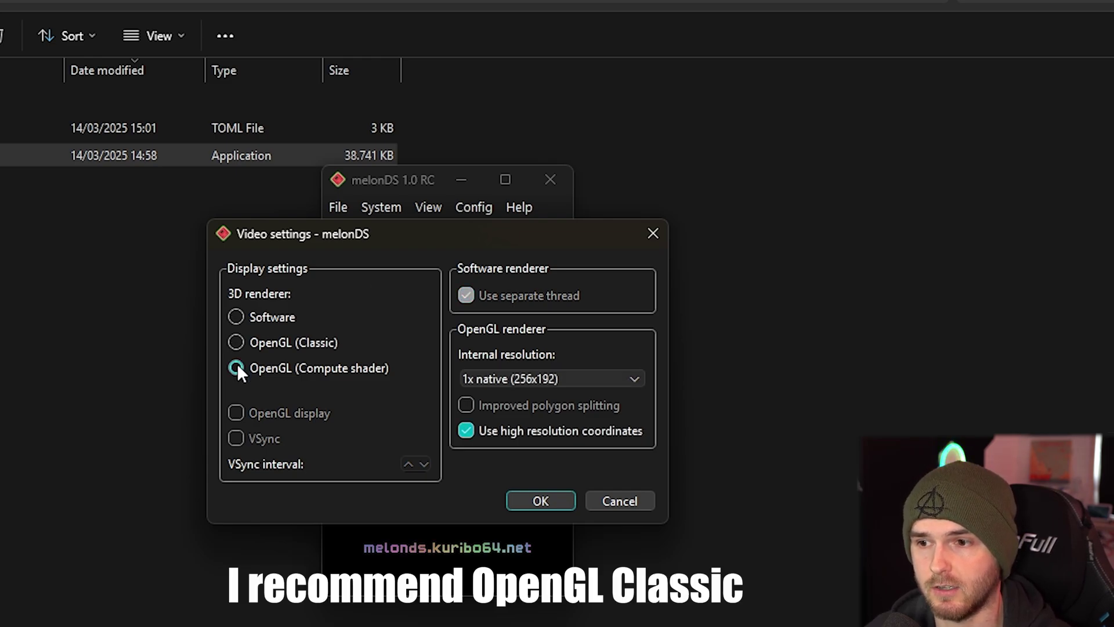
click(532, 379)
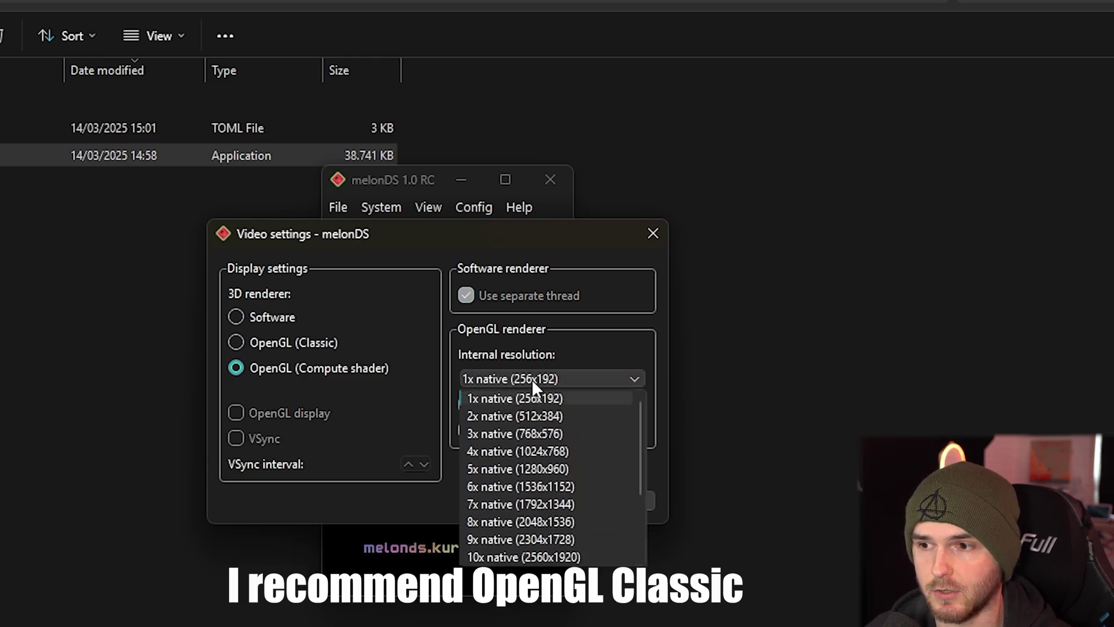
click(559, 558)
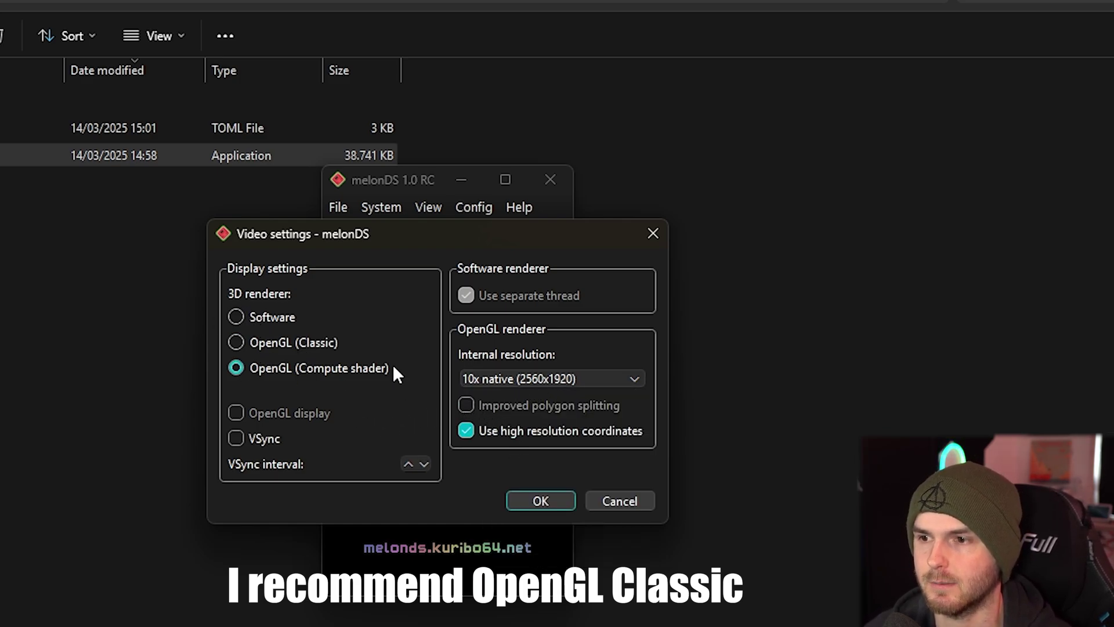
click(237, 439)
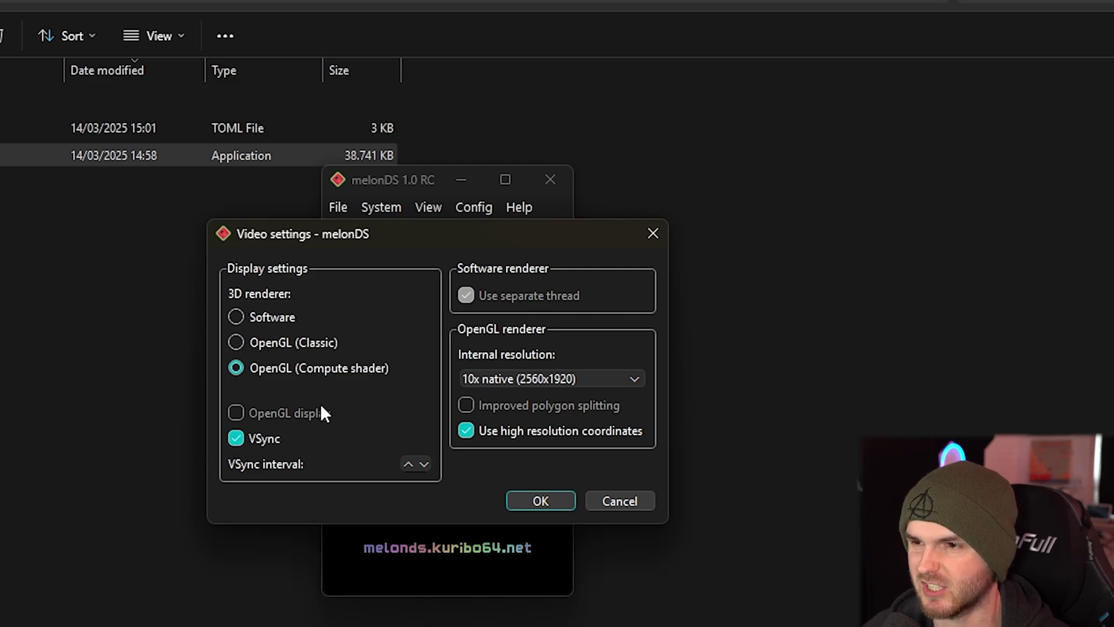
click(541, 499)
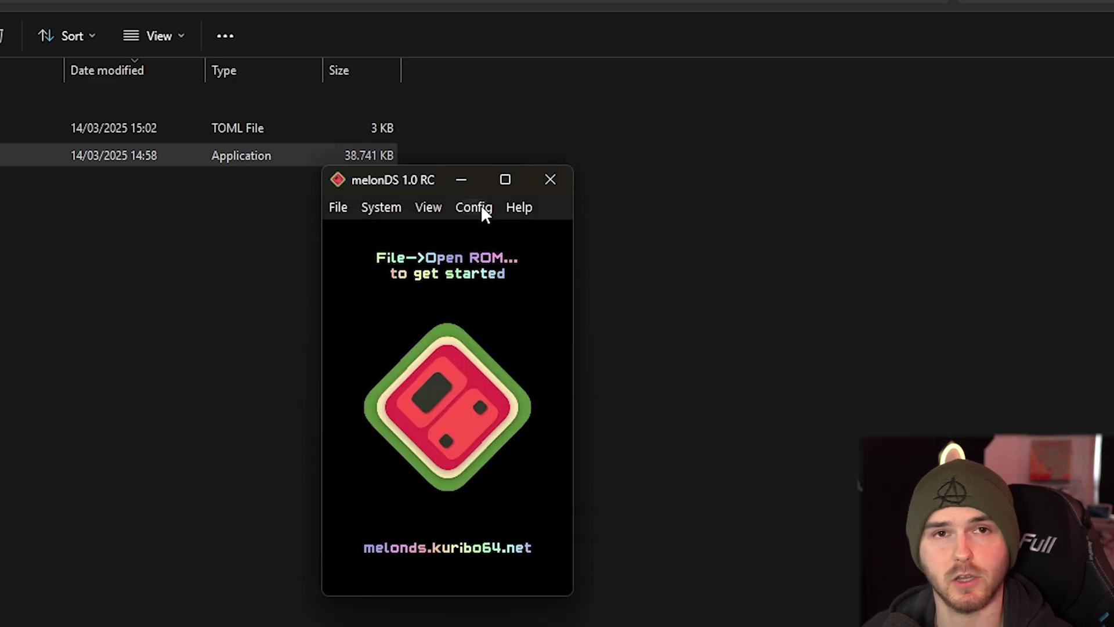
Review the DSi outer and inner camera settings, including the physical camera source, and accept them with None (blank) as picture source
click(481, 209)
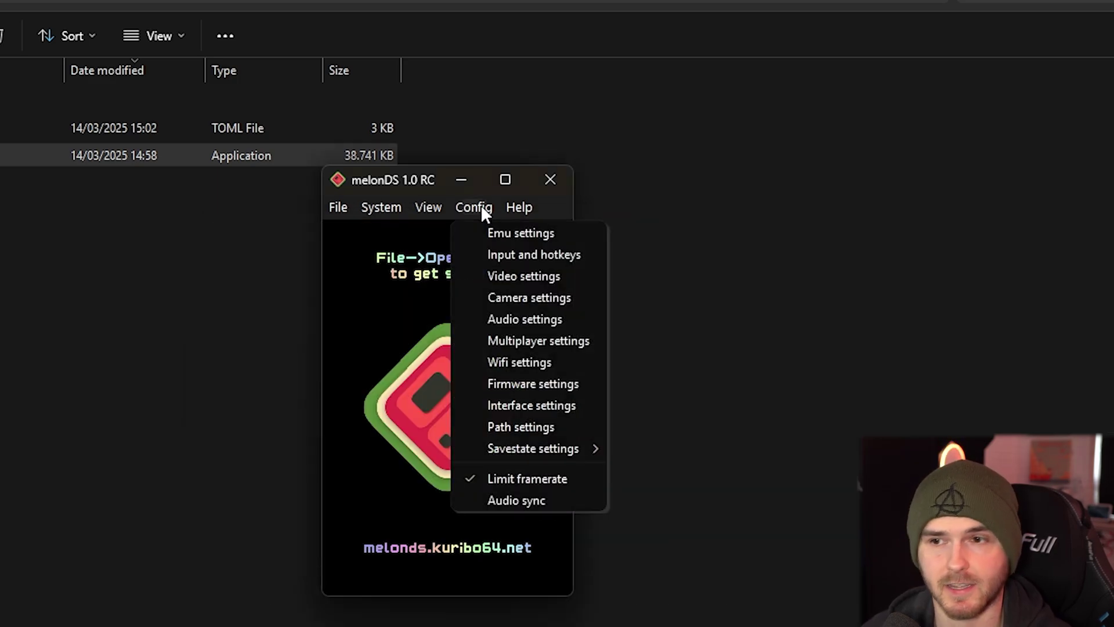
click(491, 298)
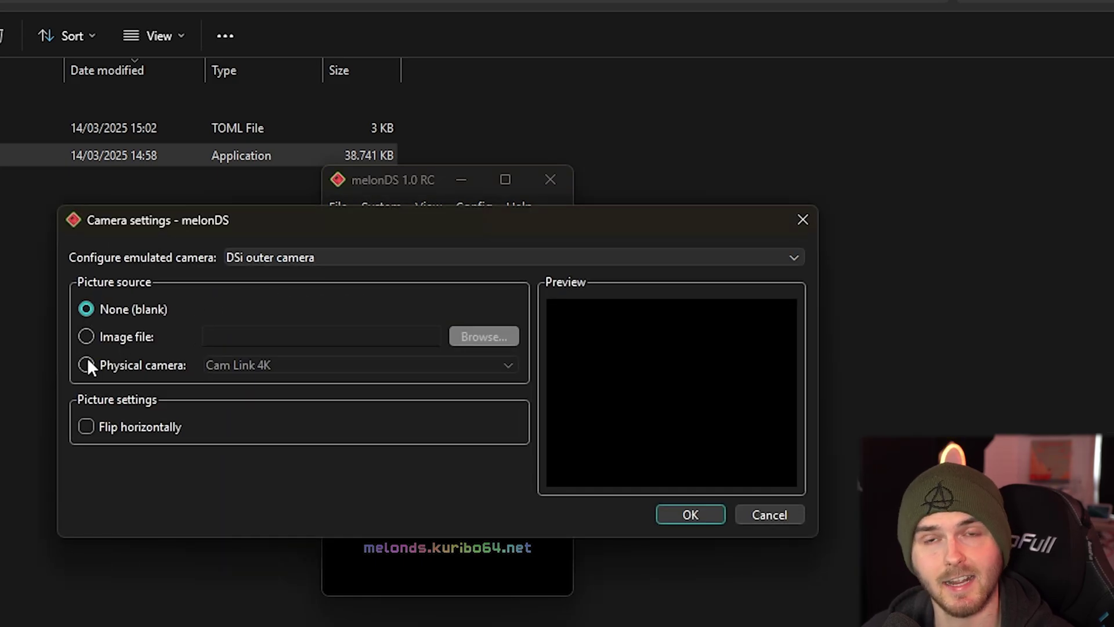
click(86, 364)
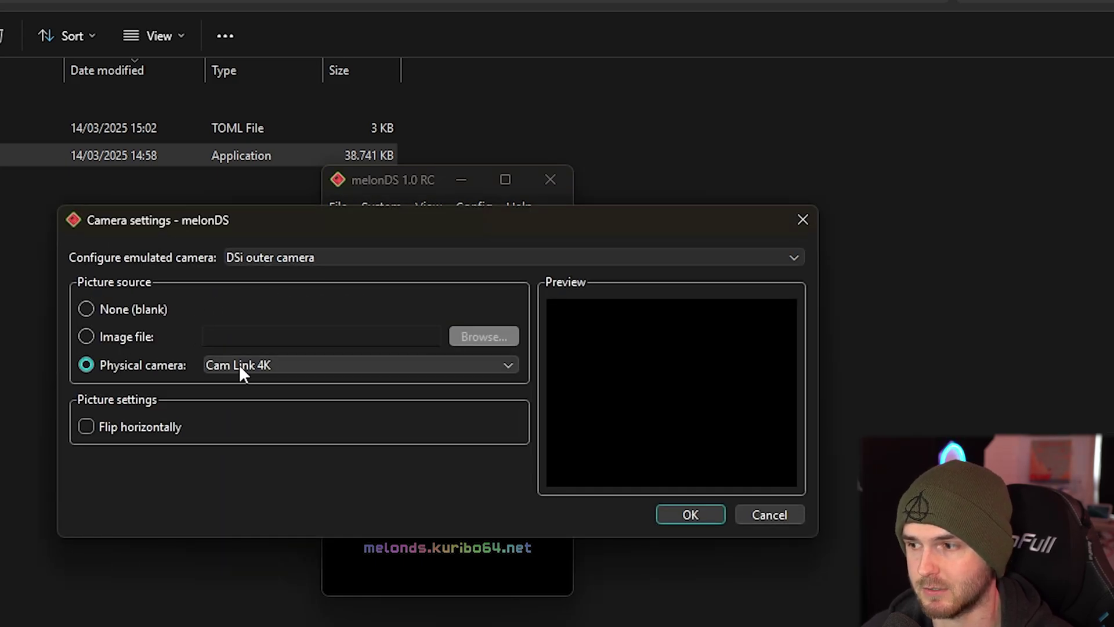
click(255, 364)
click(87, 309)
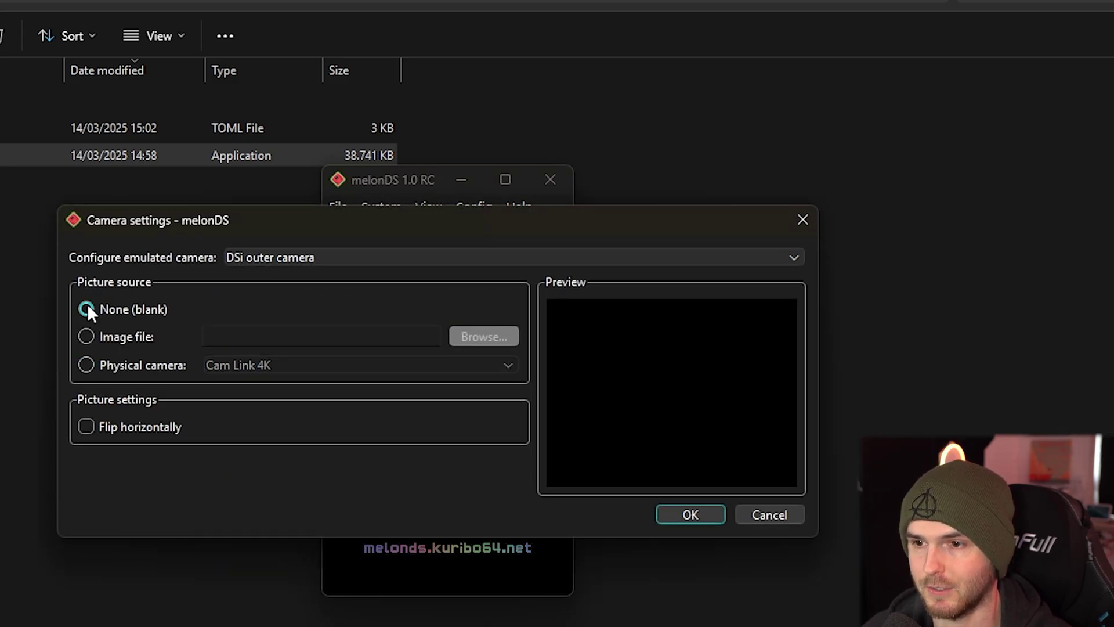
click(274, 259)
click(304, 293)
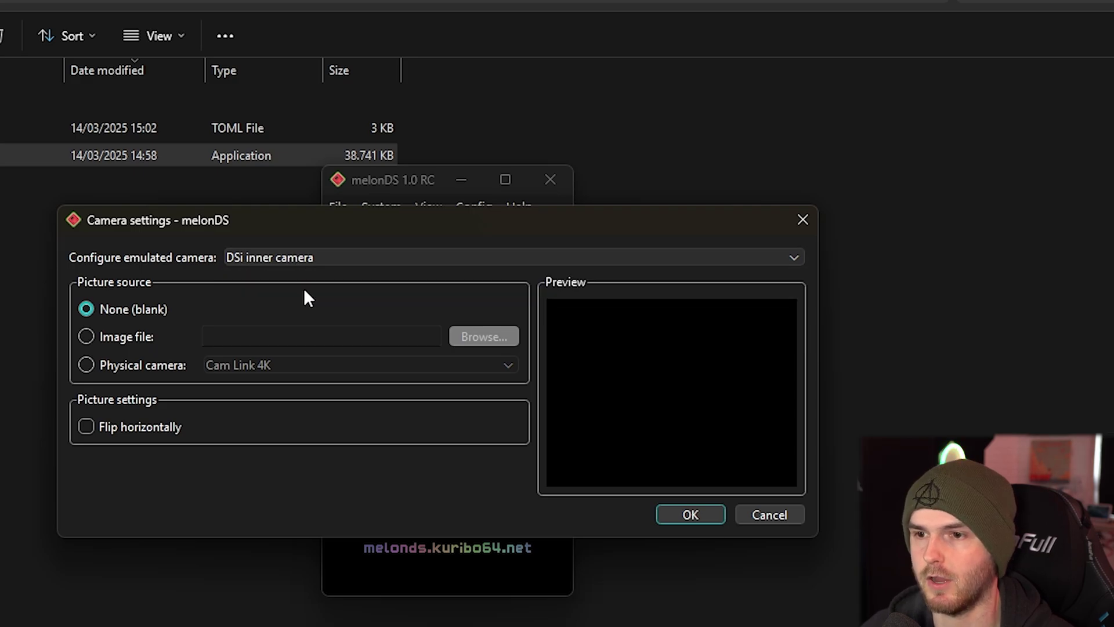
click(685, 515)
In the audio settings, lower the volume to slightly below half, check the interpolation and external microphone options, and accept
click(473, 207)
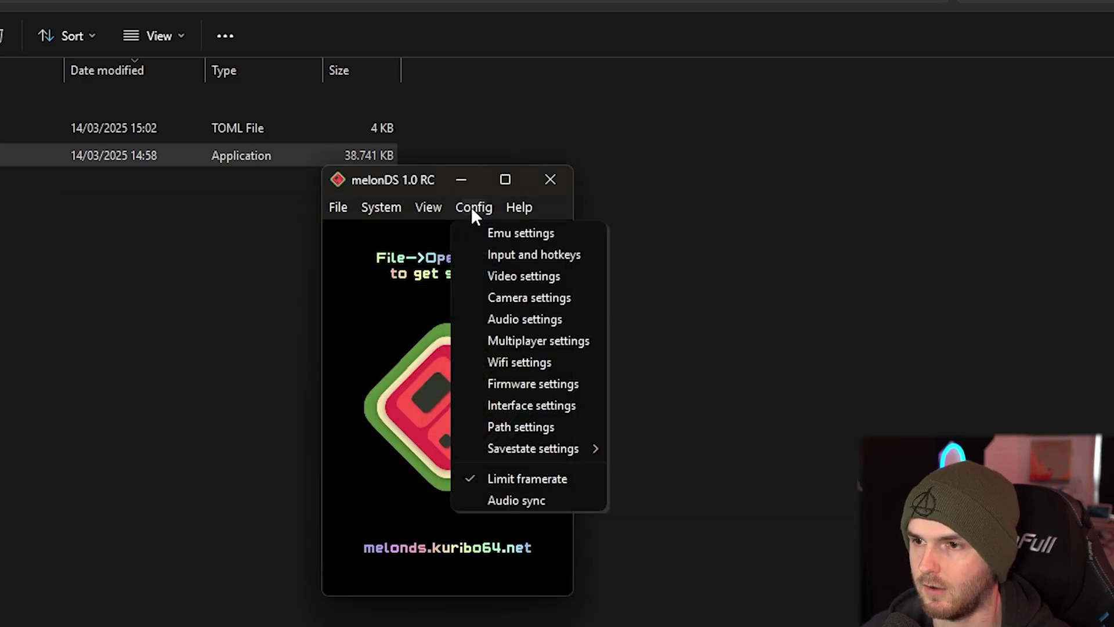
click(524, 321)
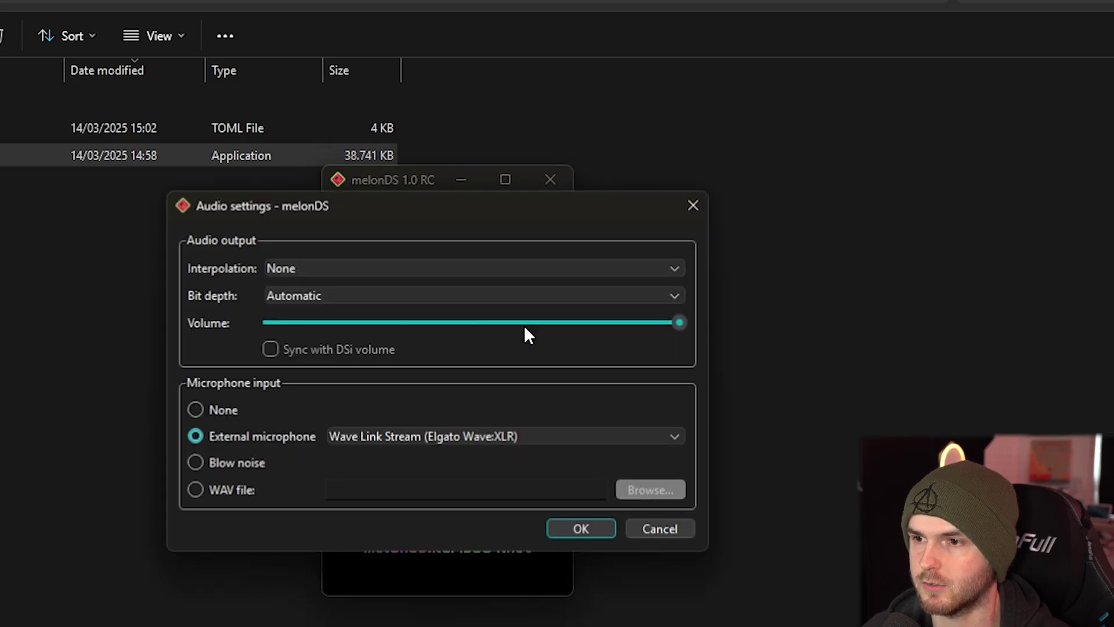
click(298, 268)
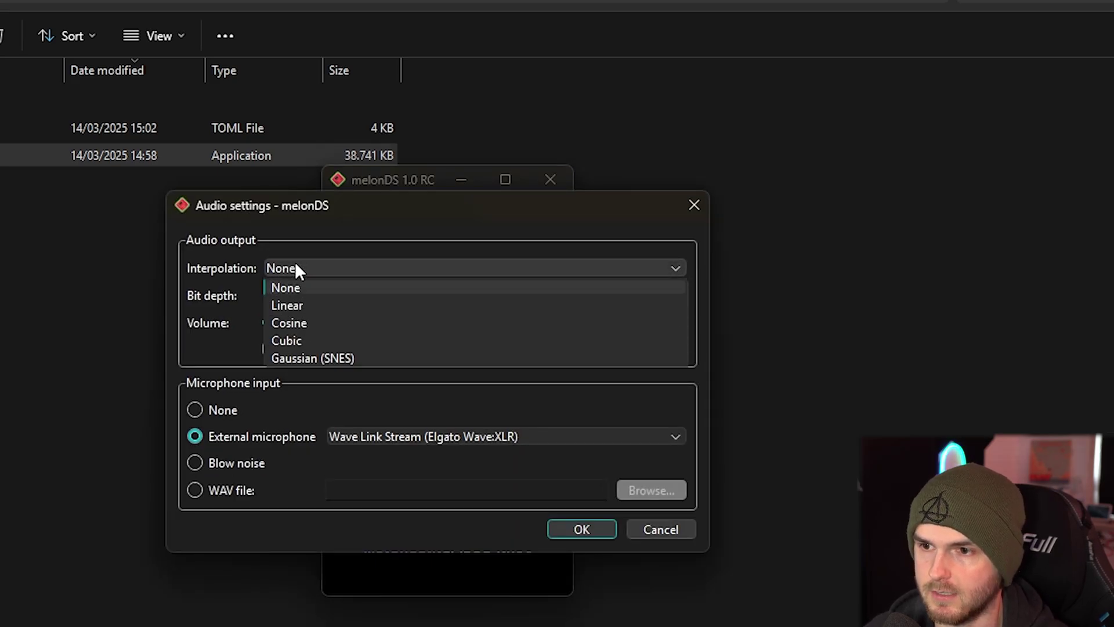
click(296, 264)
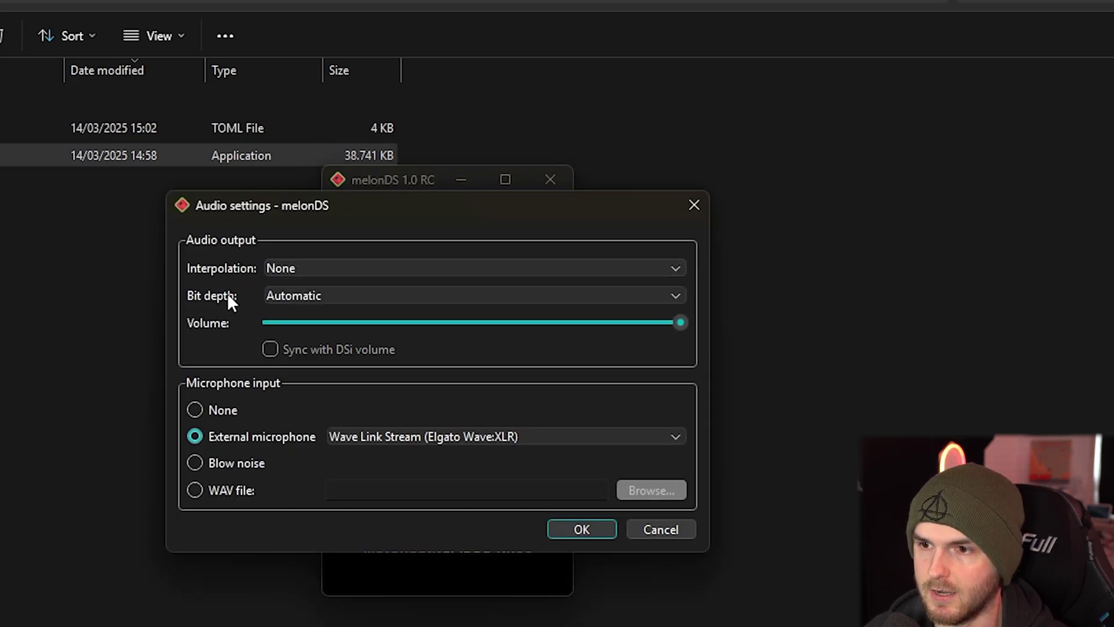
click(334, 322)
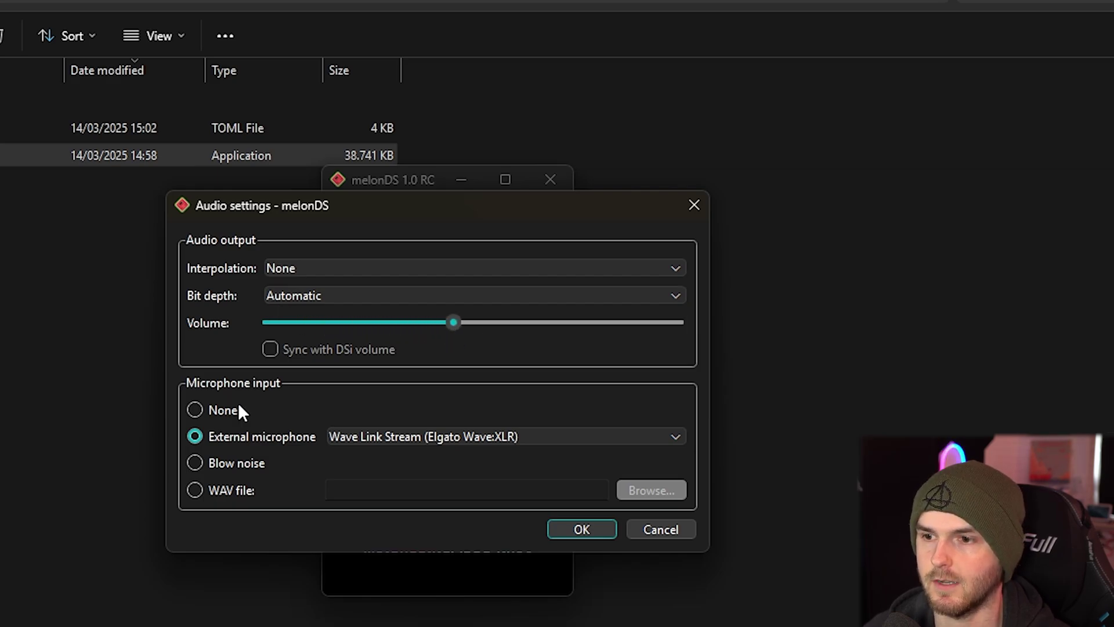
click(373, 444)
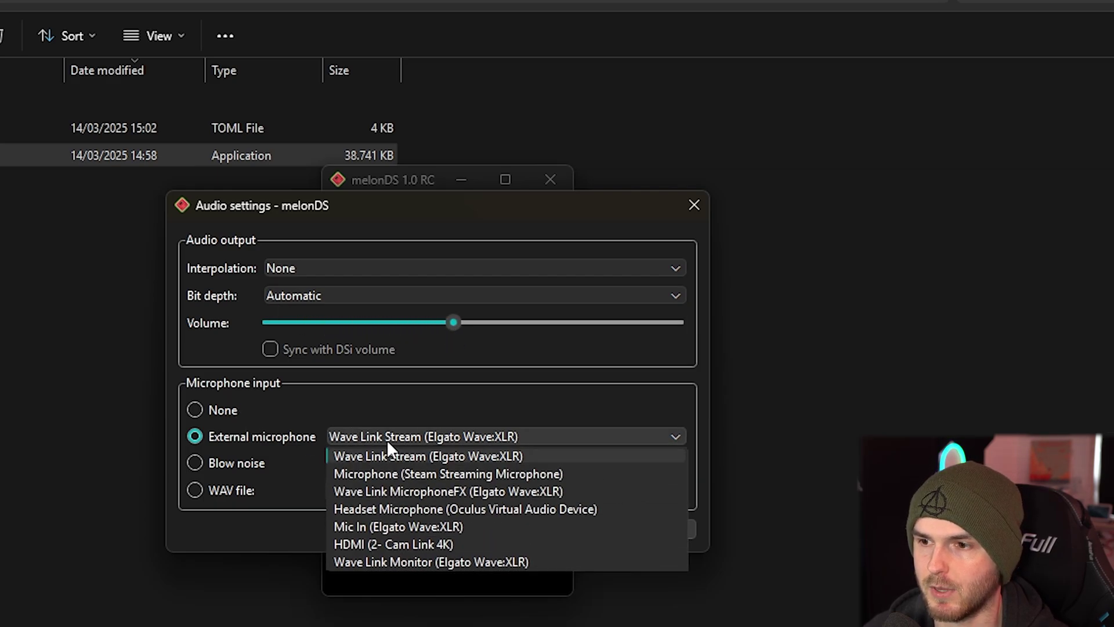
click(295, 409)
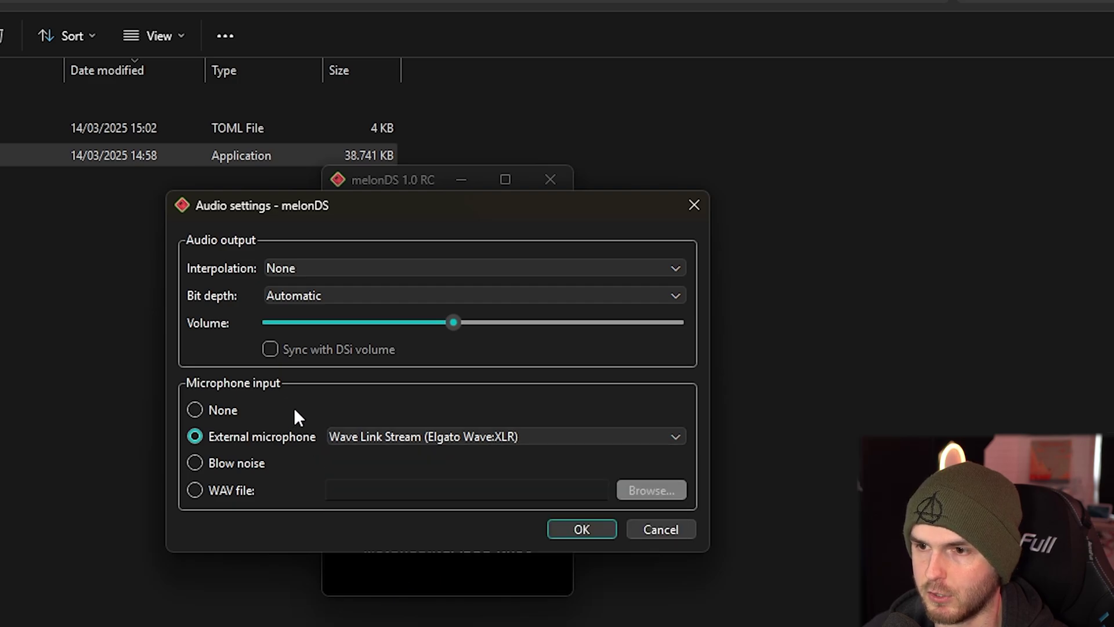
click(586, 530)
Review the multiplayer settings and the Wifi settings with Indirect mode as the network mode, and accept both
click(466, 206)
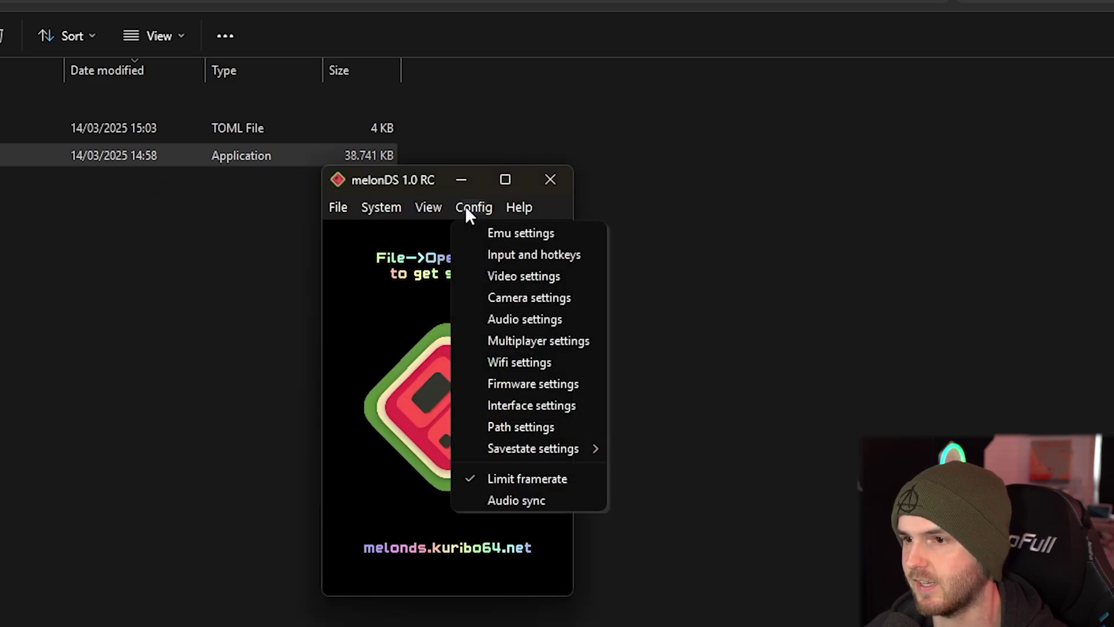
click(508, 342)
click(563, 477)
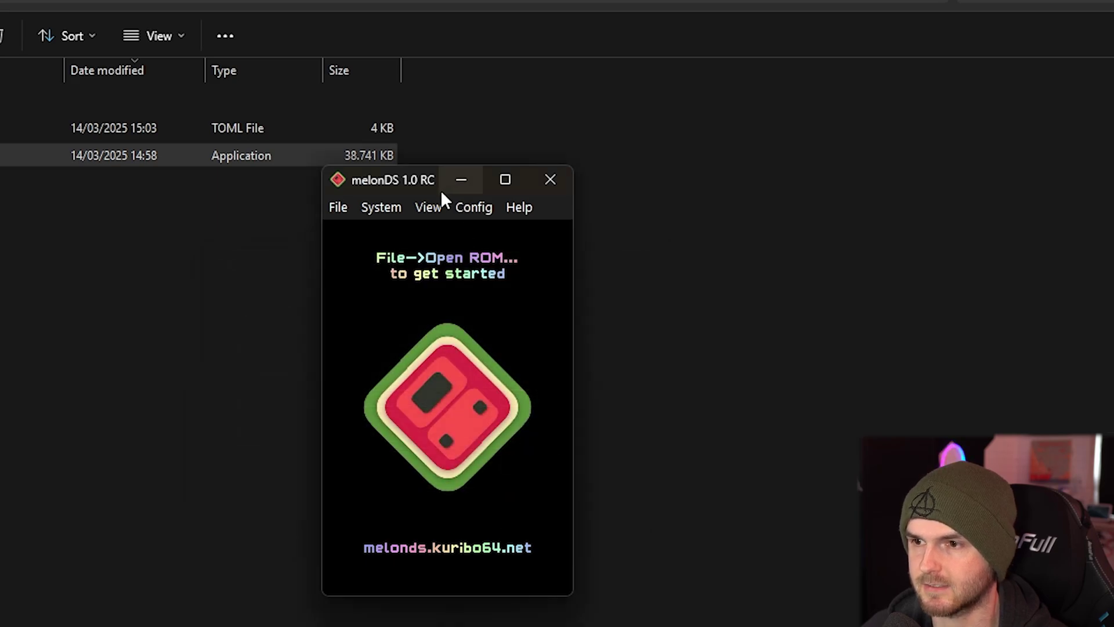
click(469, 207)
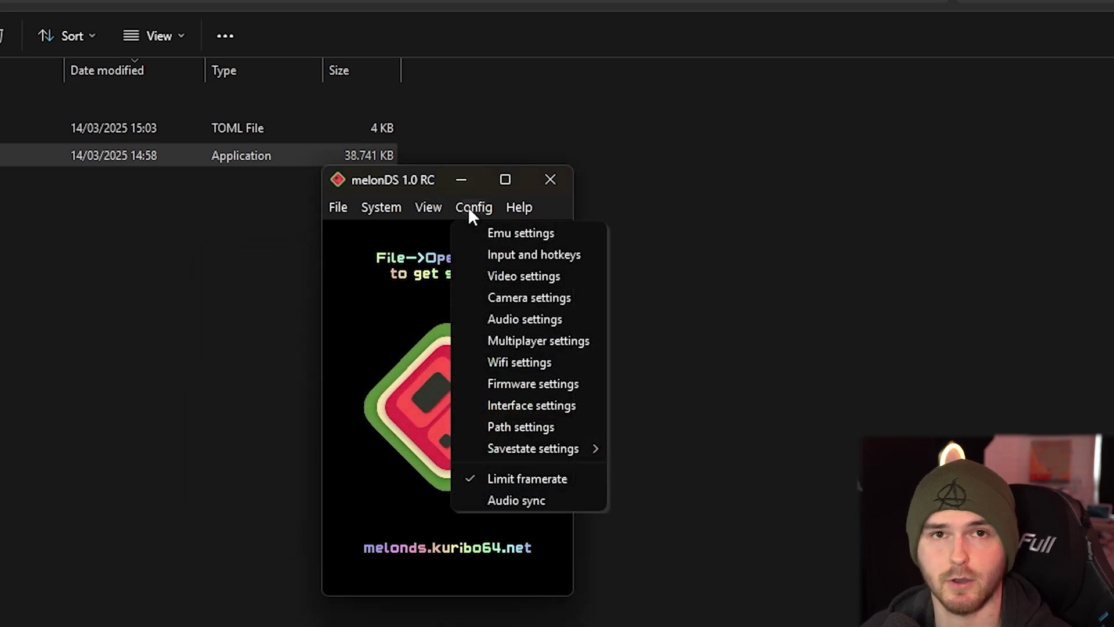
click(518, 361)
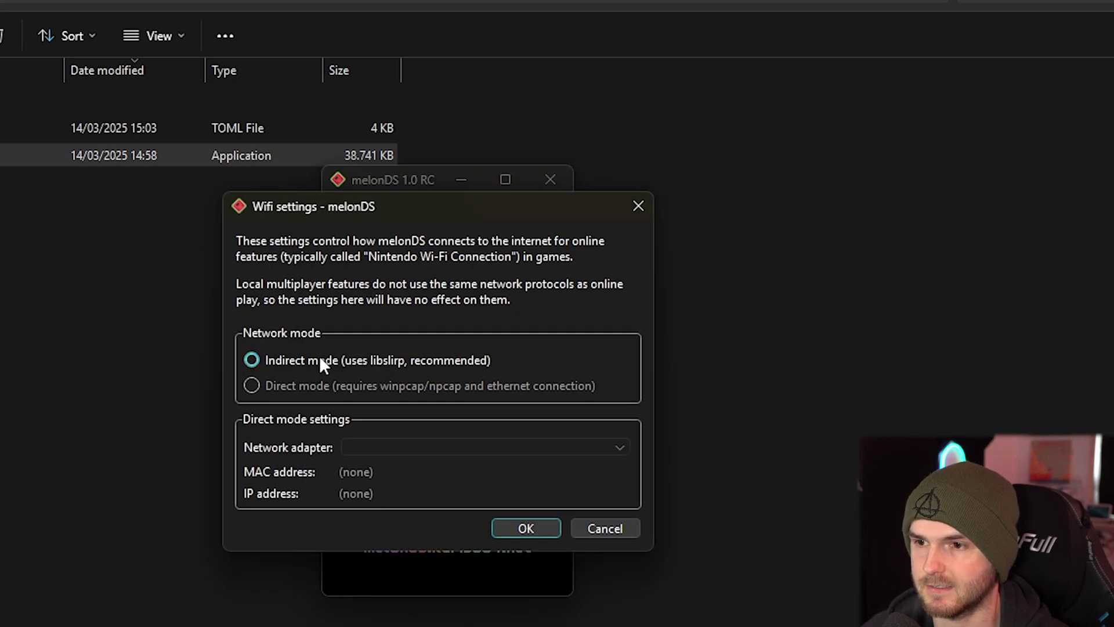
click(555, 524)
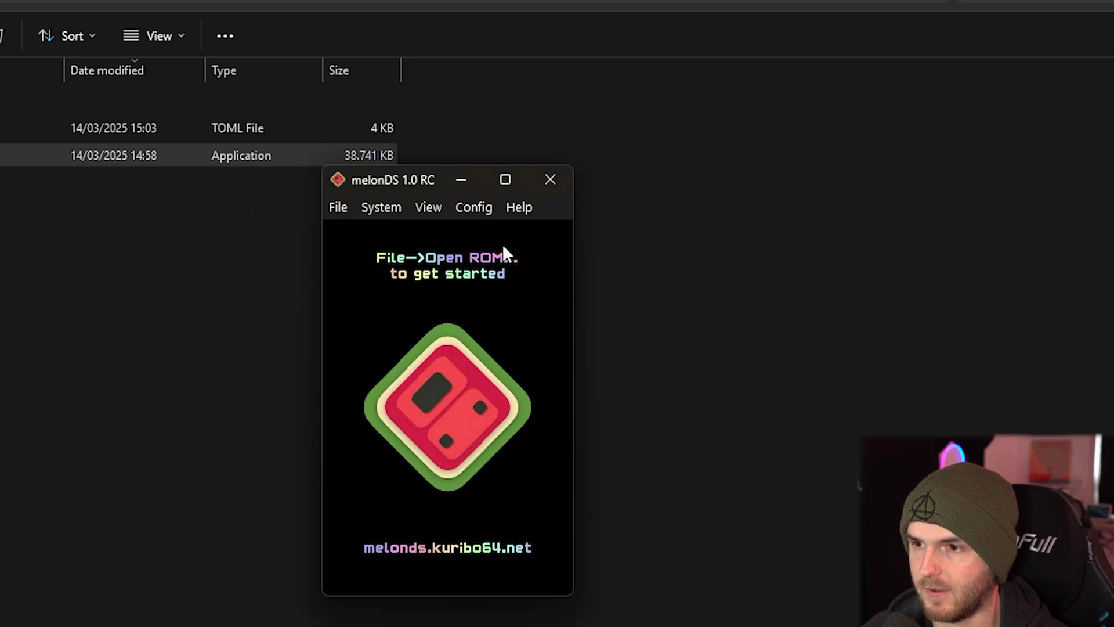
Review the firmware settings for the user profile and MAC address, and accept them
click(478, 206)
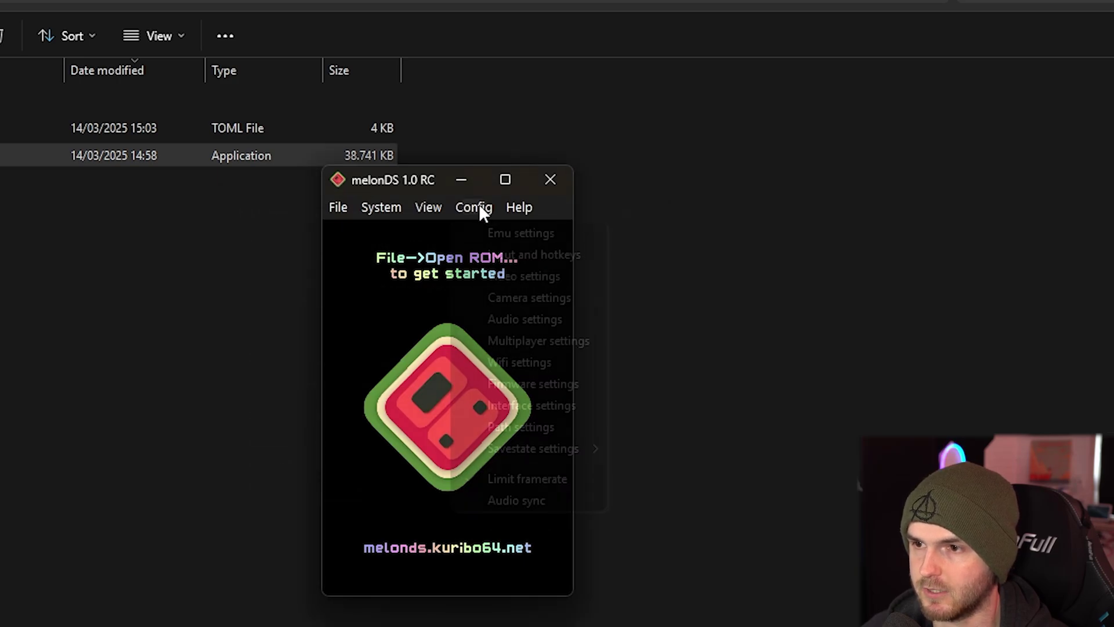
click(506, 383)
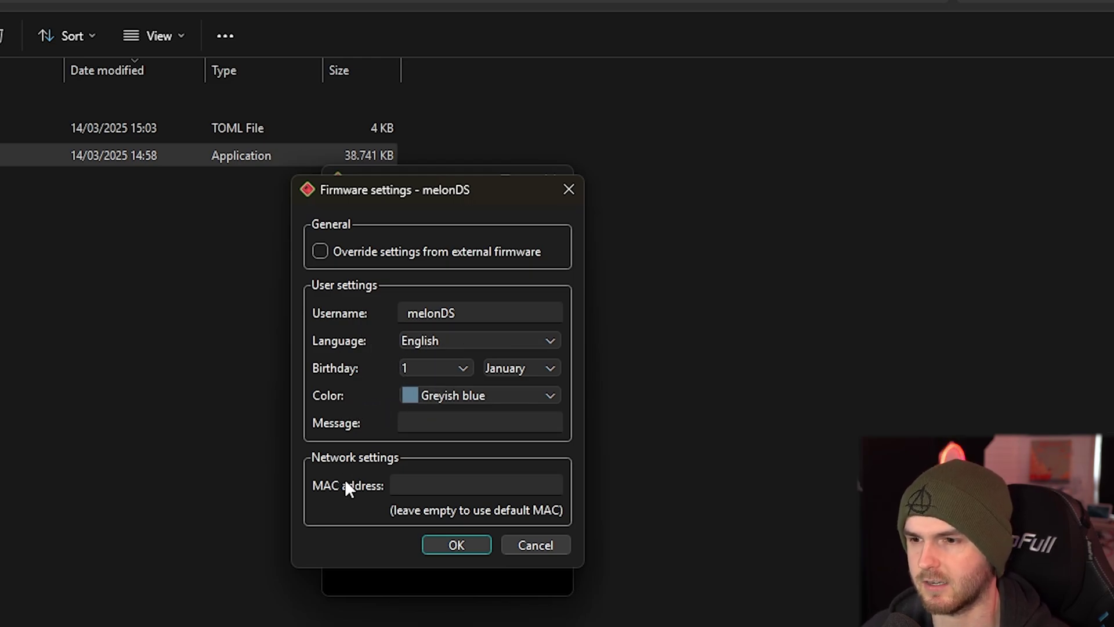
click(458, 549)
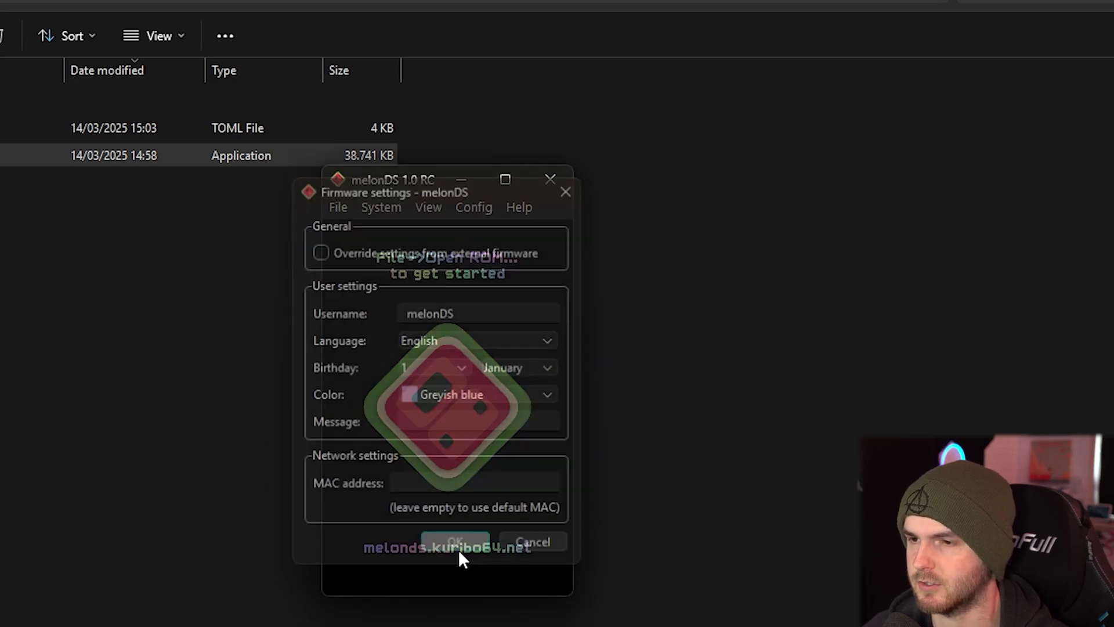
In the interface settings, choose the windows11 theme and enable pausing emulation when the window is not in focus
click(473, 207)
click(560, 405)
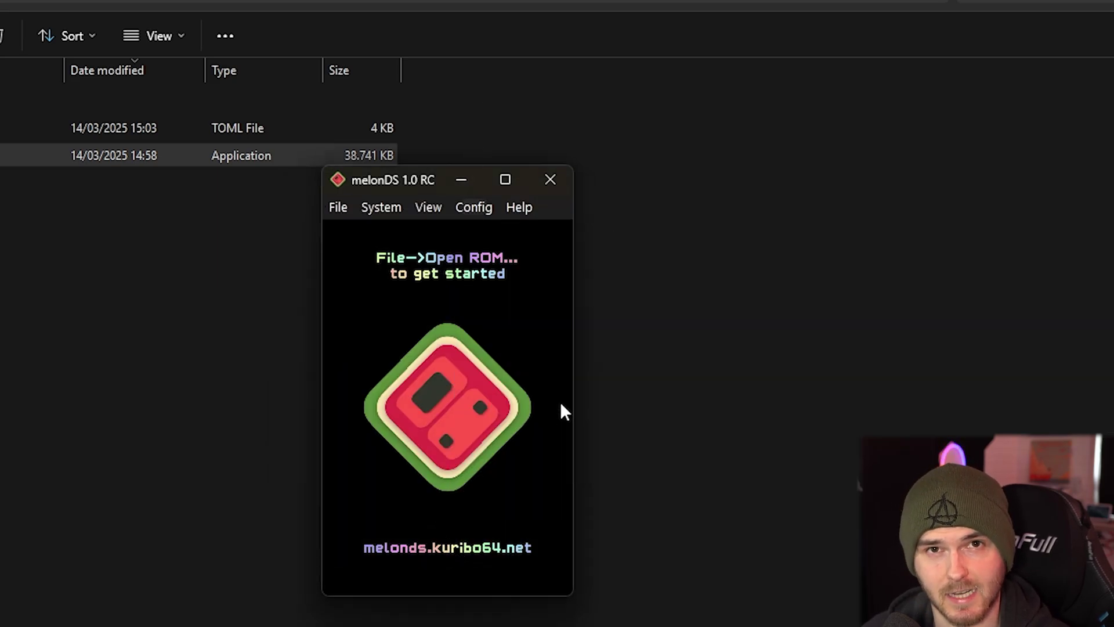
click(516, 283)
click(518, 320)
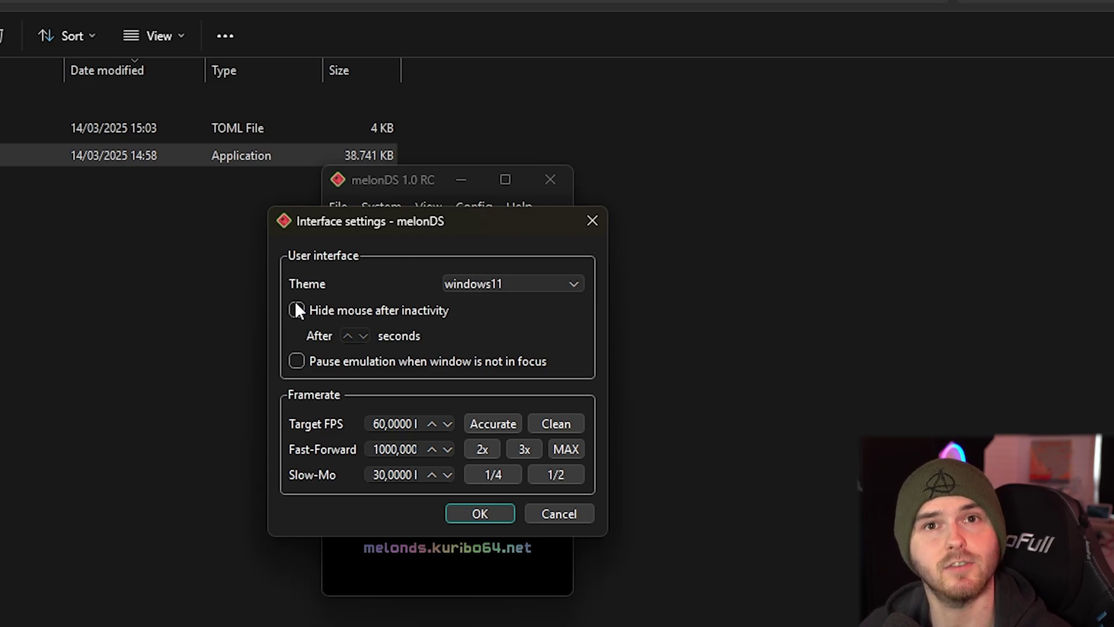
click(297, 360)
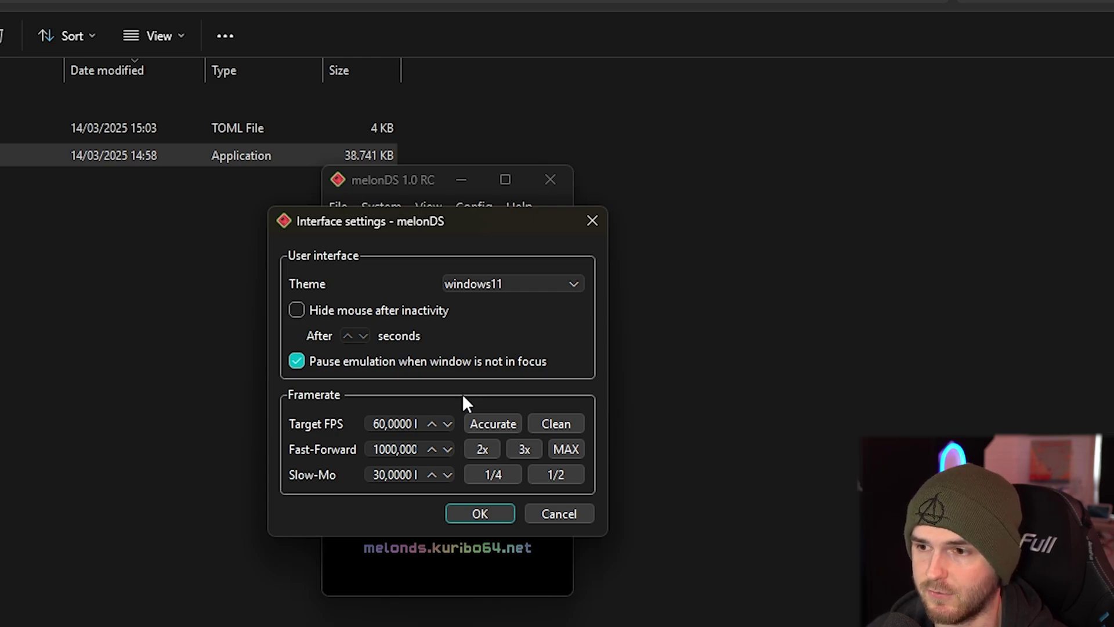
Set the fast-forward framerate to 3x and the slow-mo framerate to 1/4, and accept the interface settings
click(521, 450)
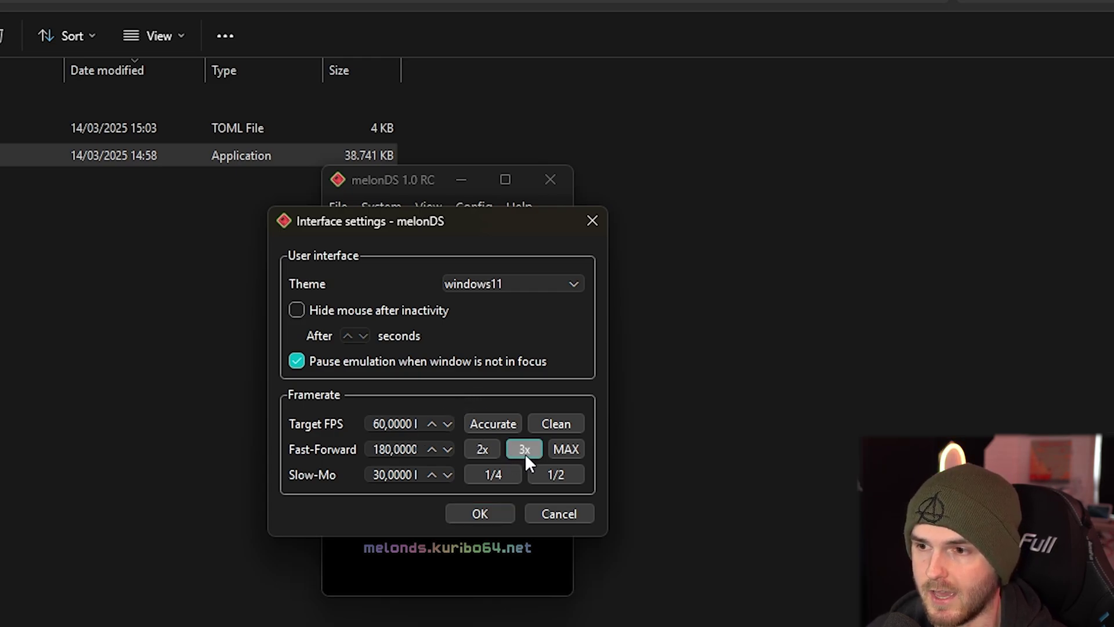
click(486, 476)
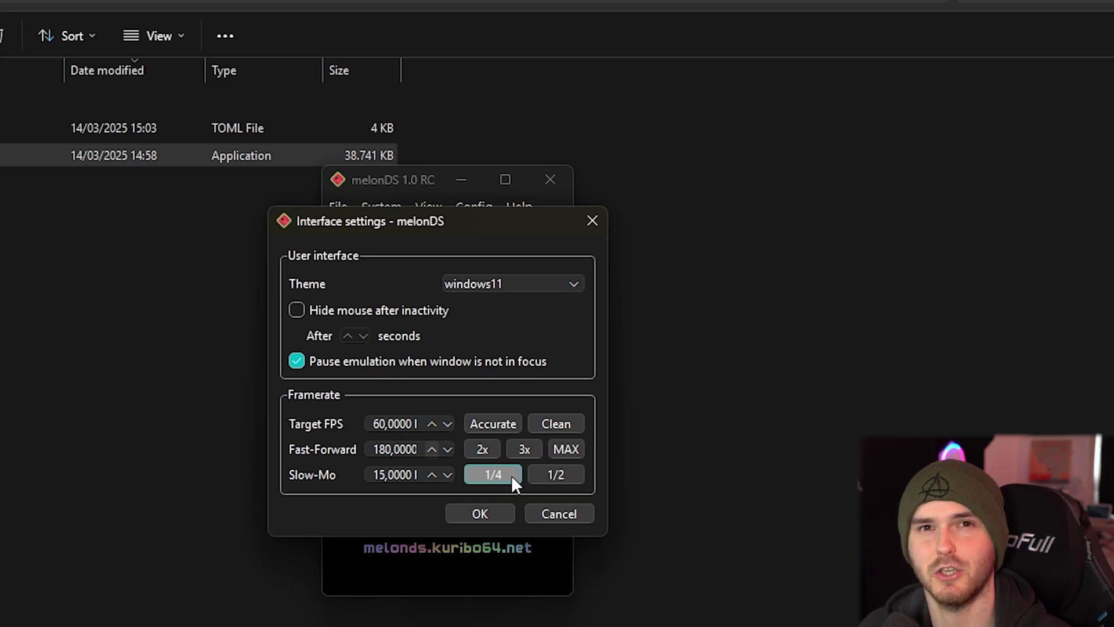
click(493, 514)
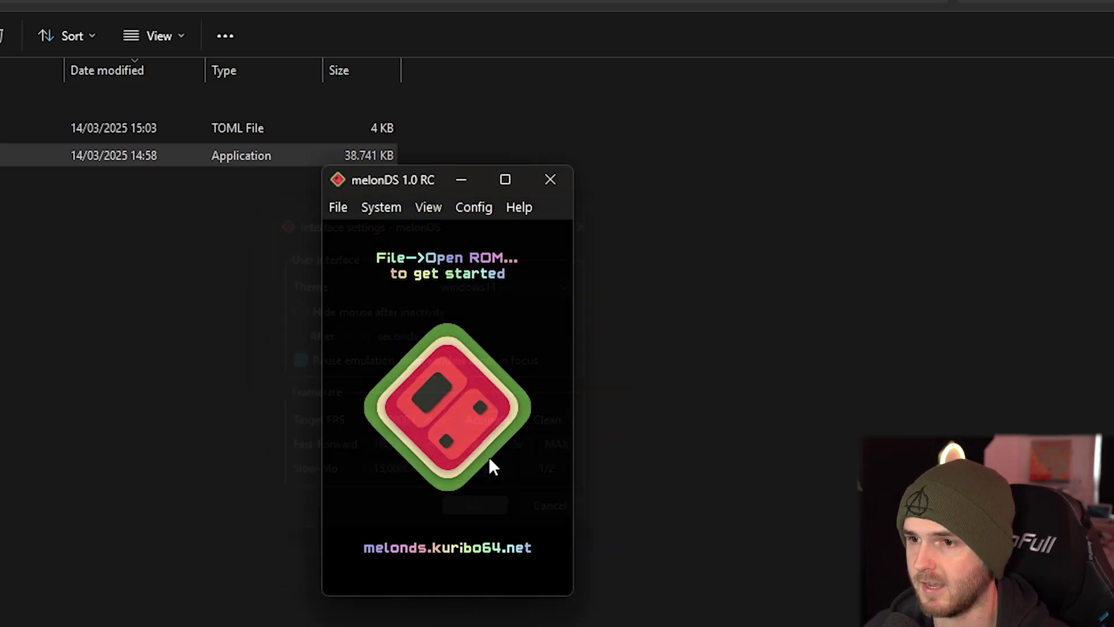
Set the save files path to the POKEMON SAVE FILES 2010 folder on the Desktop and accept the path settings
click(473, 207)
click(532, 426)
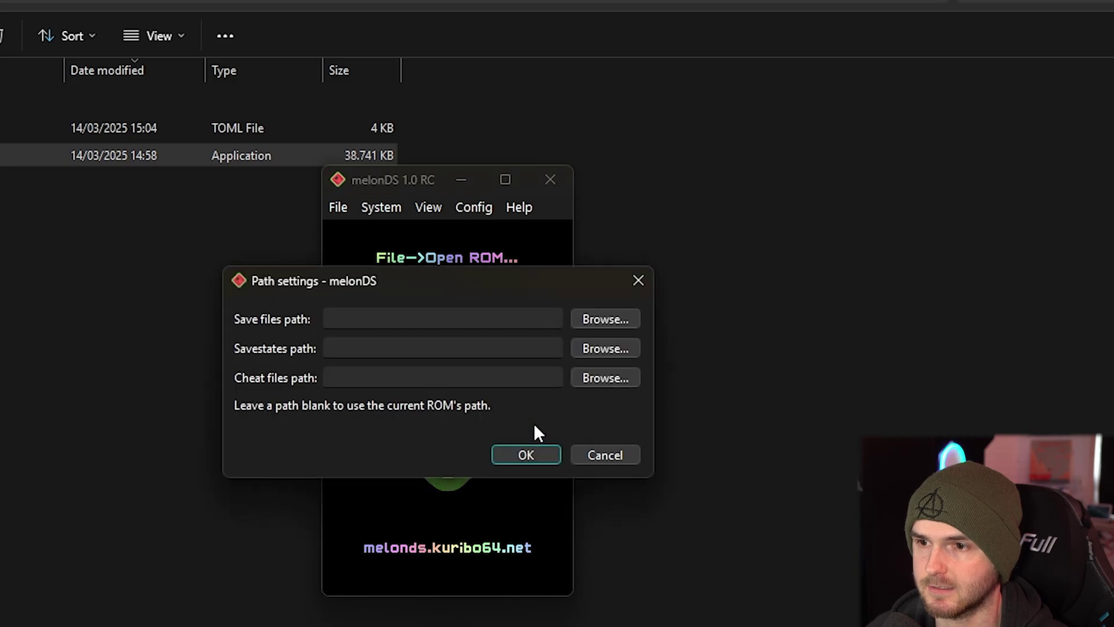
click(601, 318)
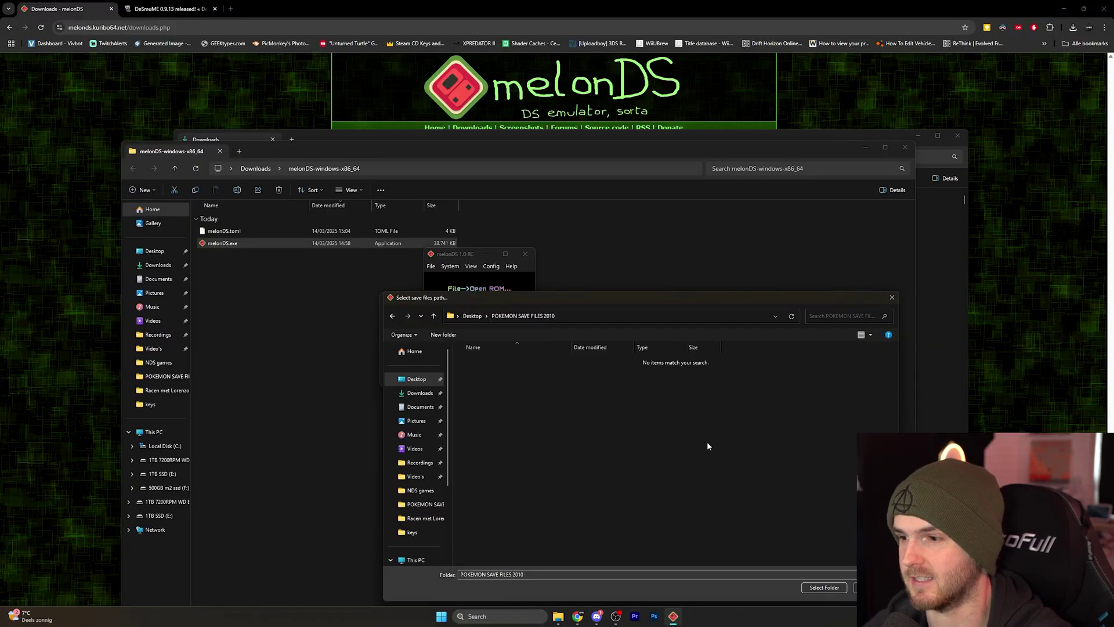
click(824, 588)
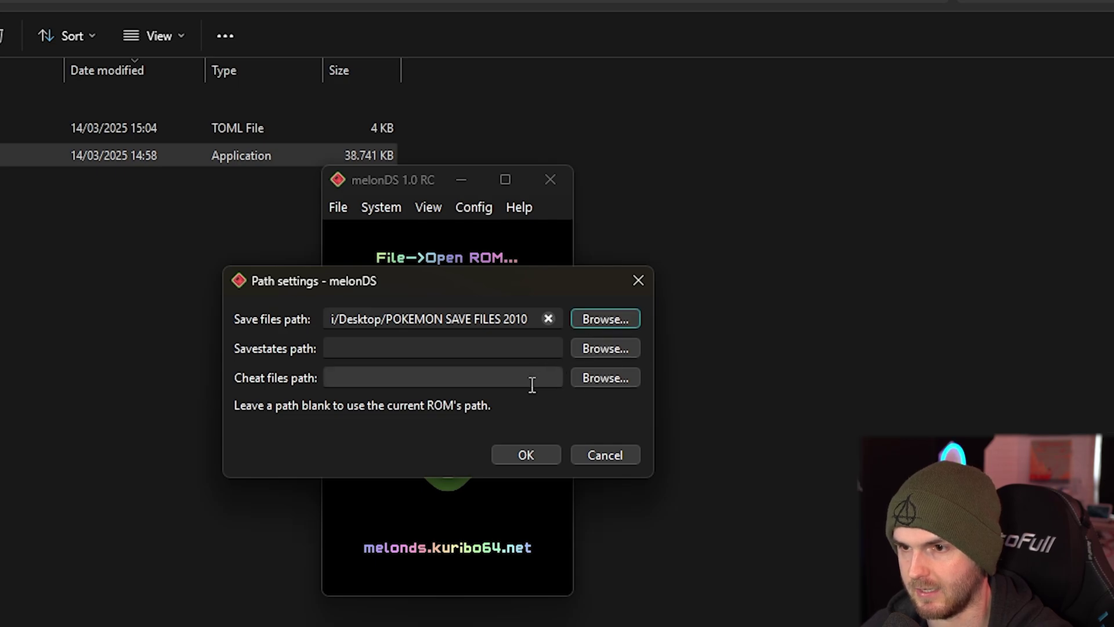
click(548, 453)
Check the savestate options and turn on audio sync
click(473, 208)
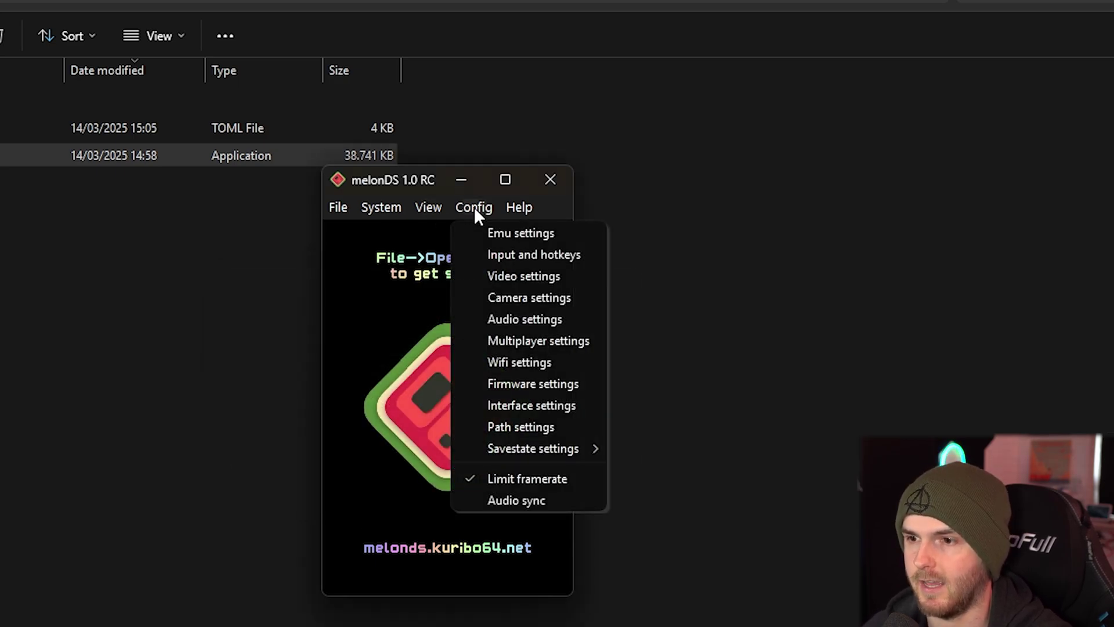
mouse_move(566, 452)
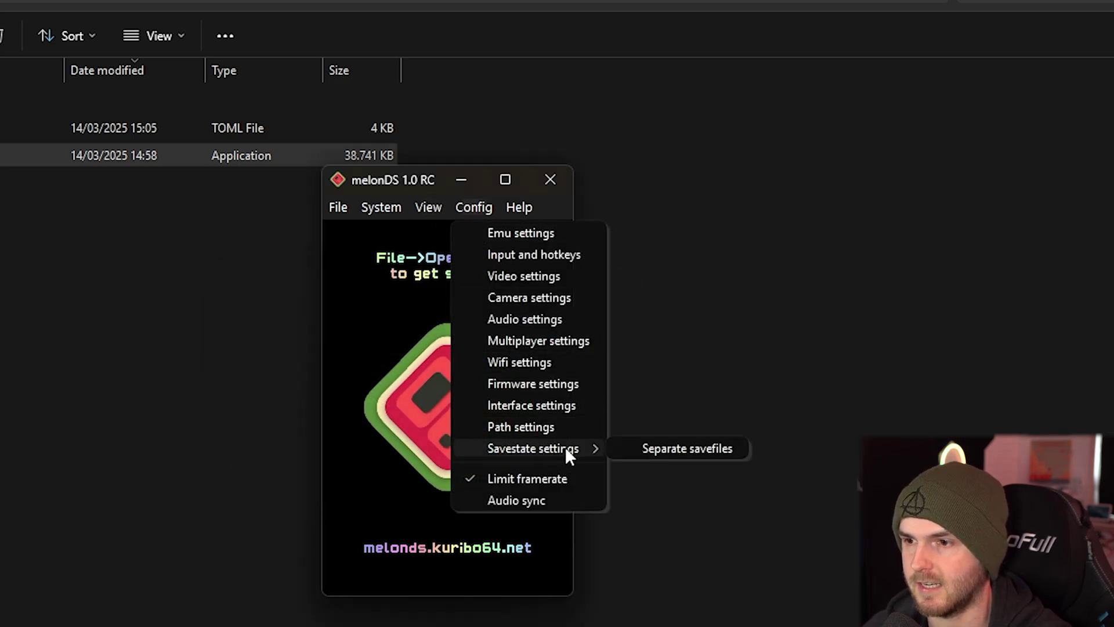
click(622, 447)
click(474, 209)
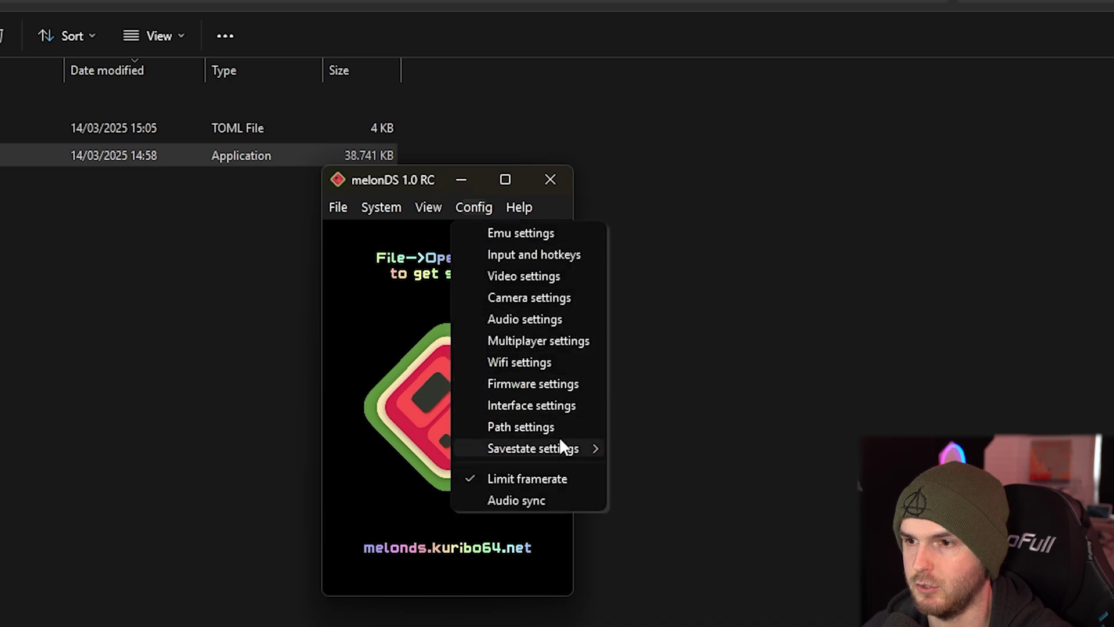
mouse_move(558, 440)
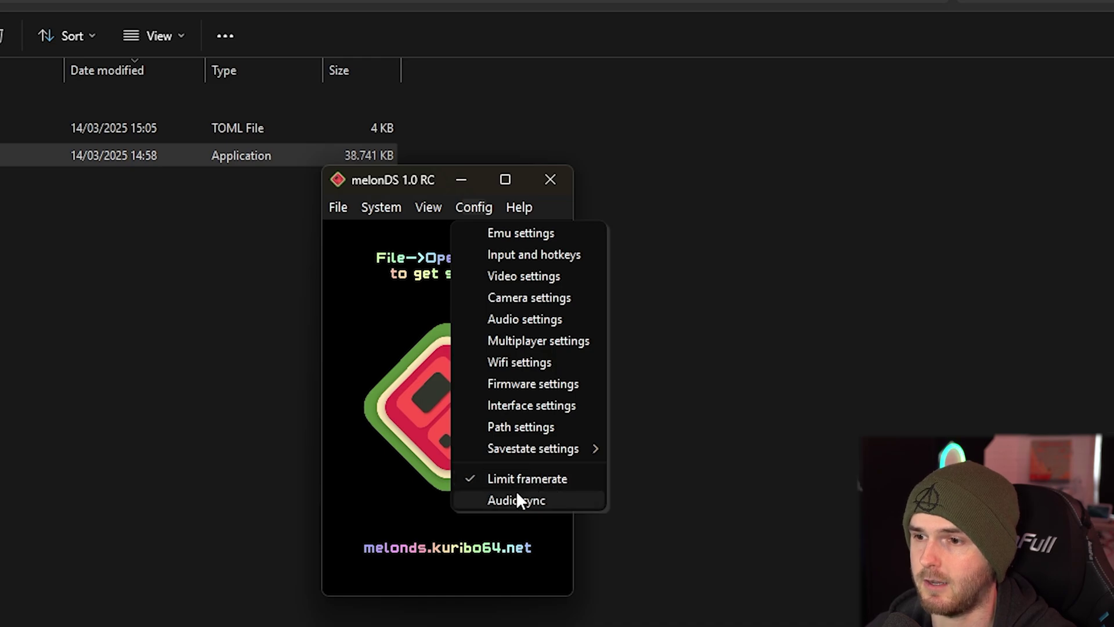
click(480, 503)
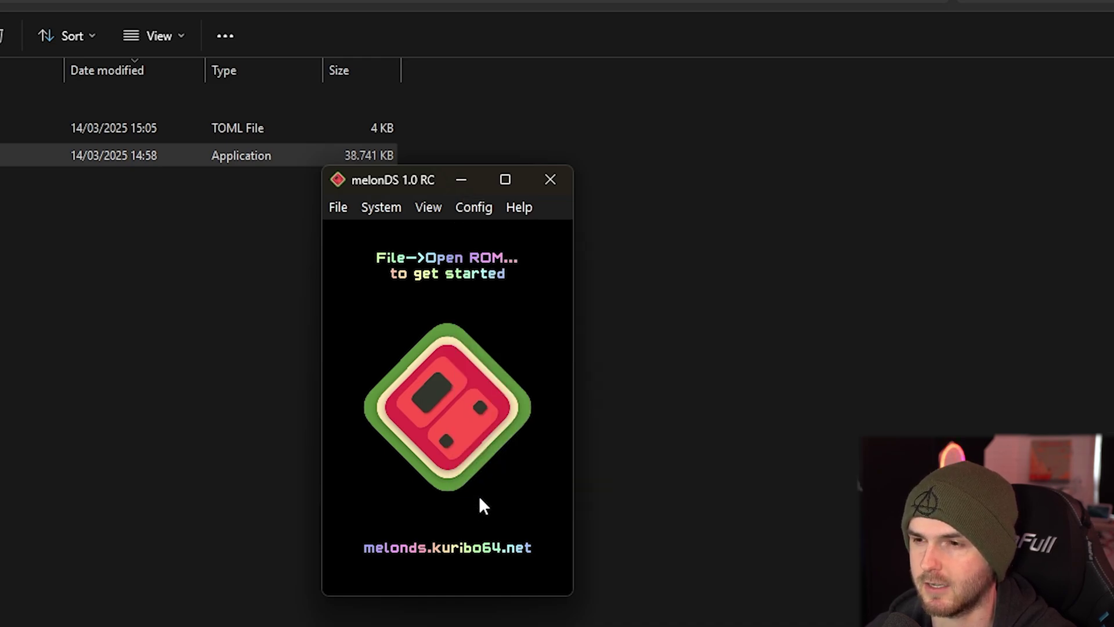
Set the emulator's screen size to 3x and reposition its window so it fits fully on the desktop
click(472, 208)
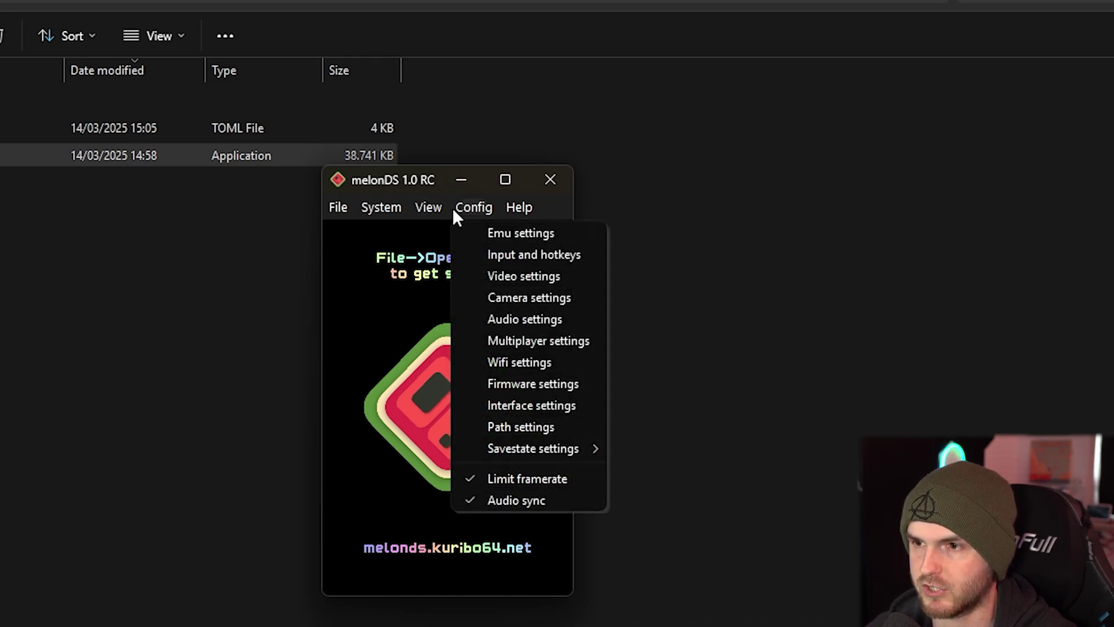
mouse_move(414, 203)
mouse_move(430, 235)
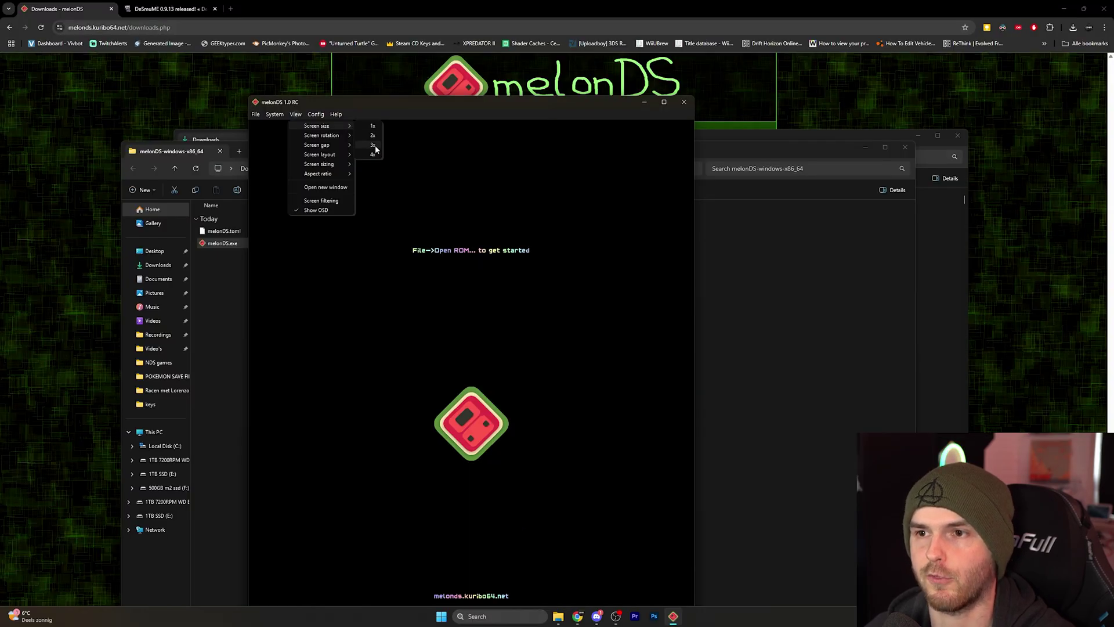
click(375, 145)
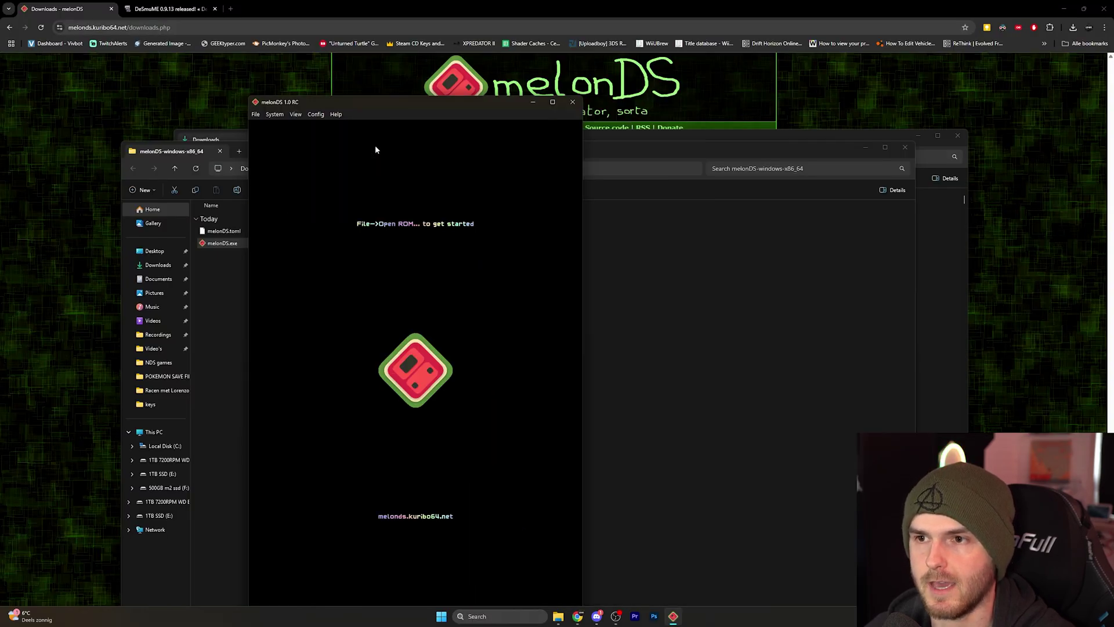
drag(389, 103, 490, 68)
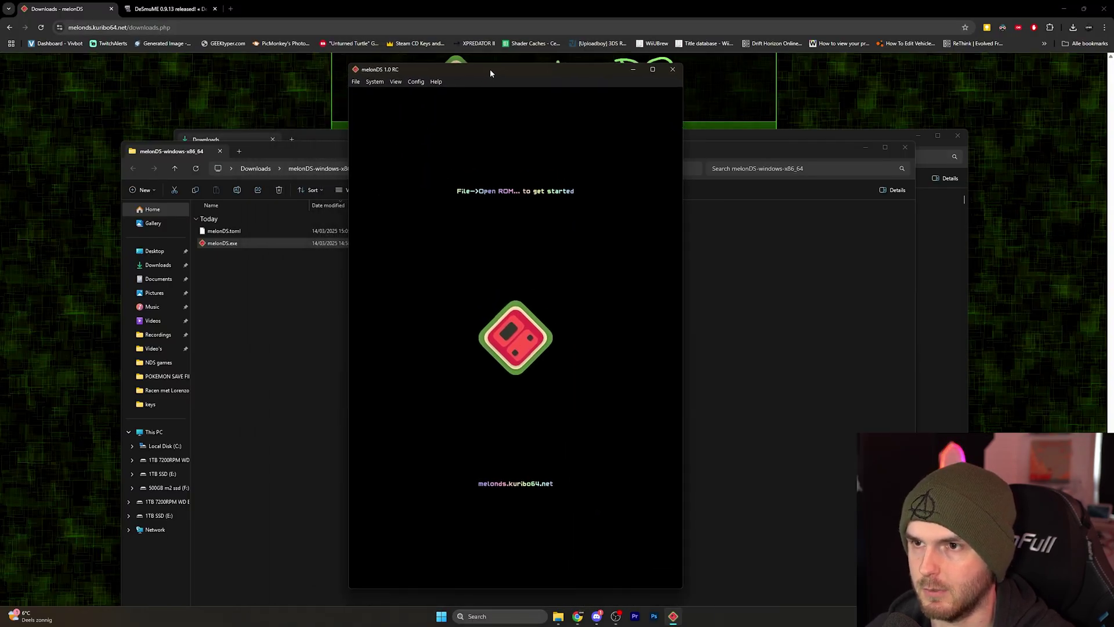
Try the Vertical and Horizontal screen layouts, and return to the Natural layout
click(396, 81)
mouse_move(431, 103)
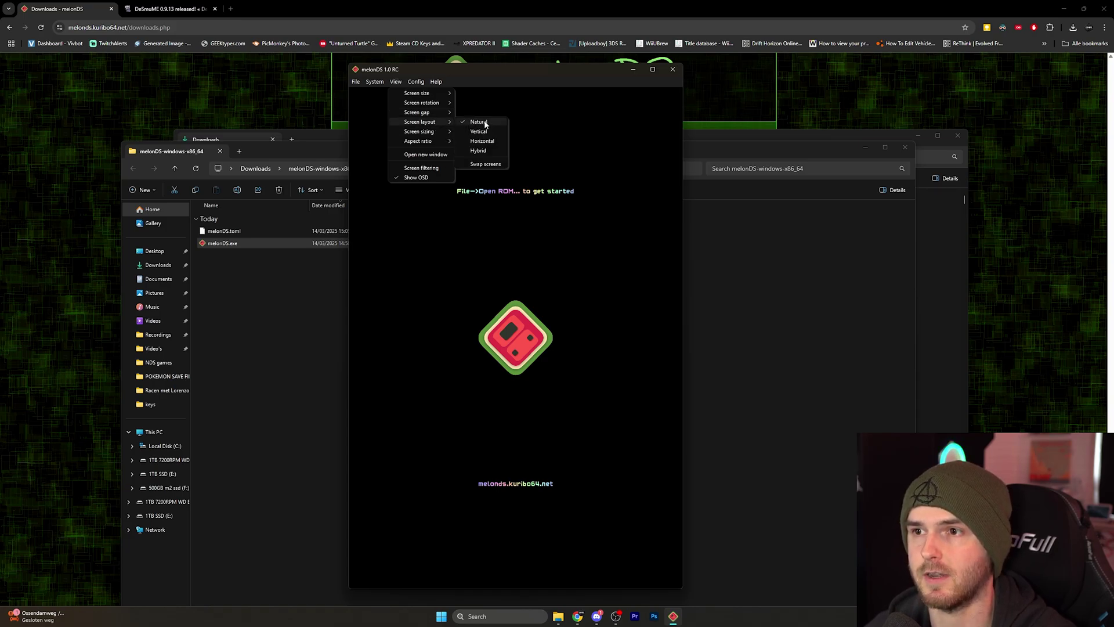
click(479, 122)
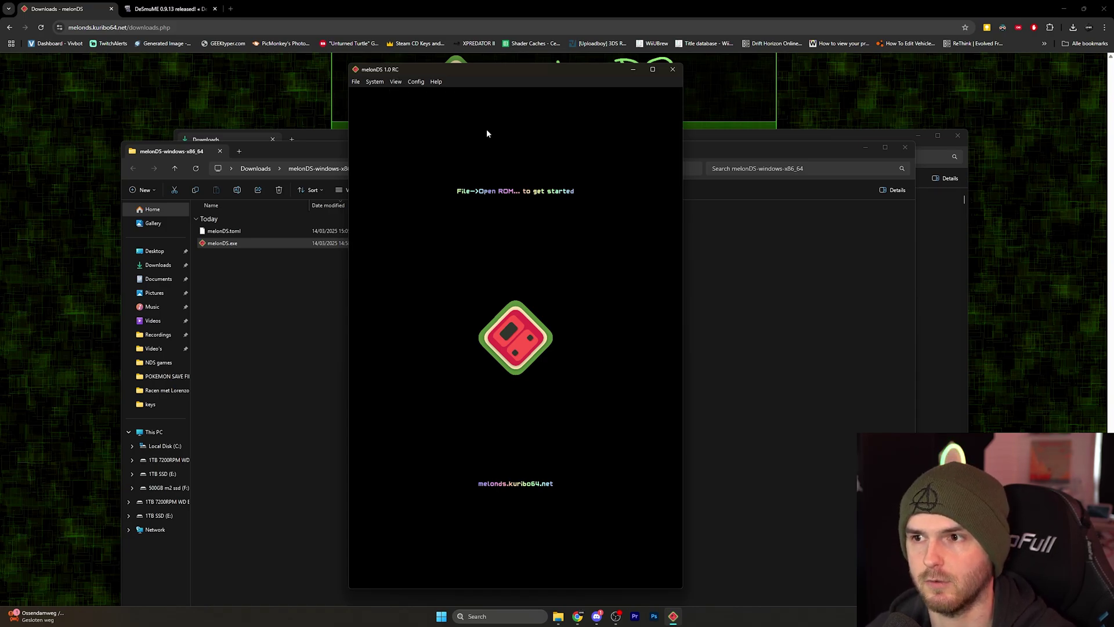
click(395, 82)
mouse_move(429, 122)
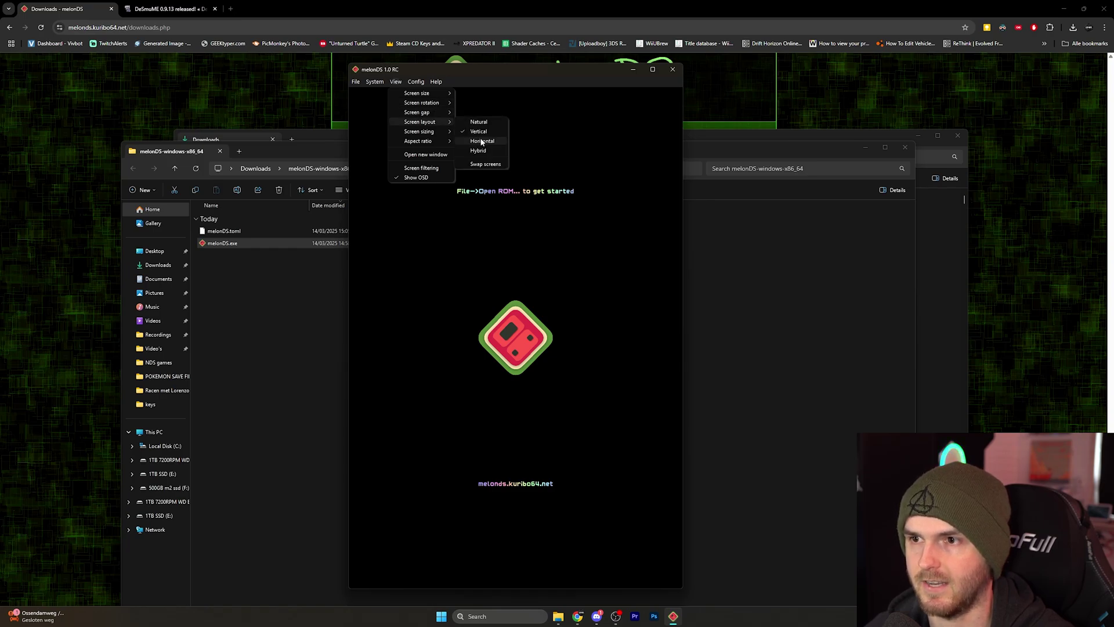
click(481, 141)
click(395, 82)
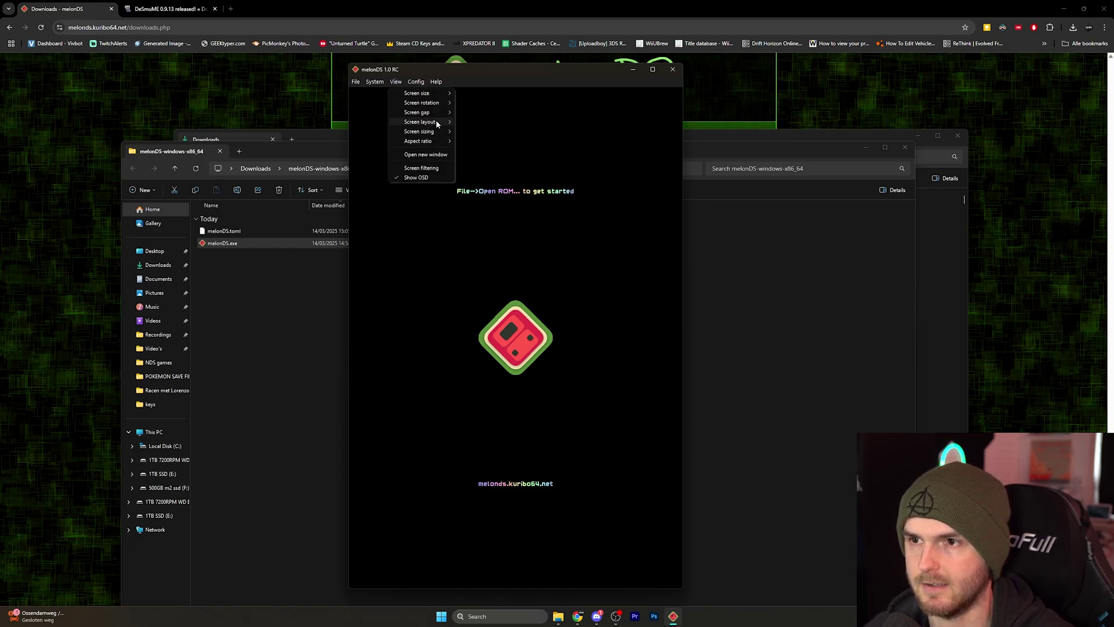
mouse_move(435, 122)
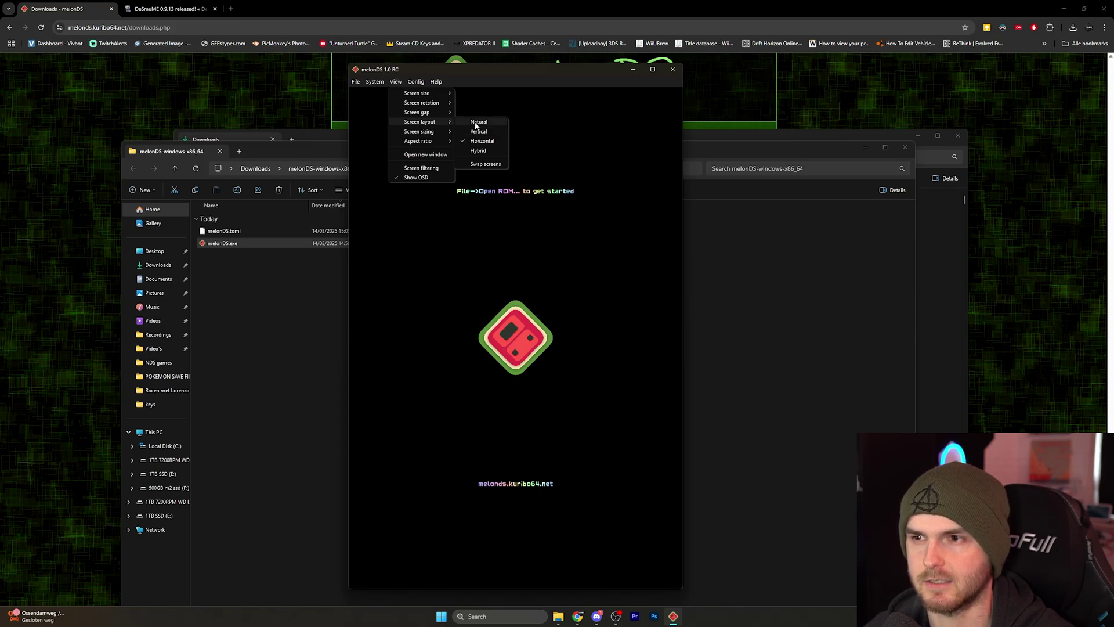
click(475, 123)
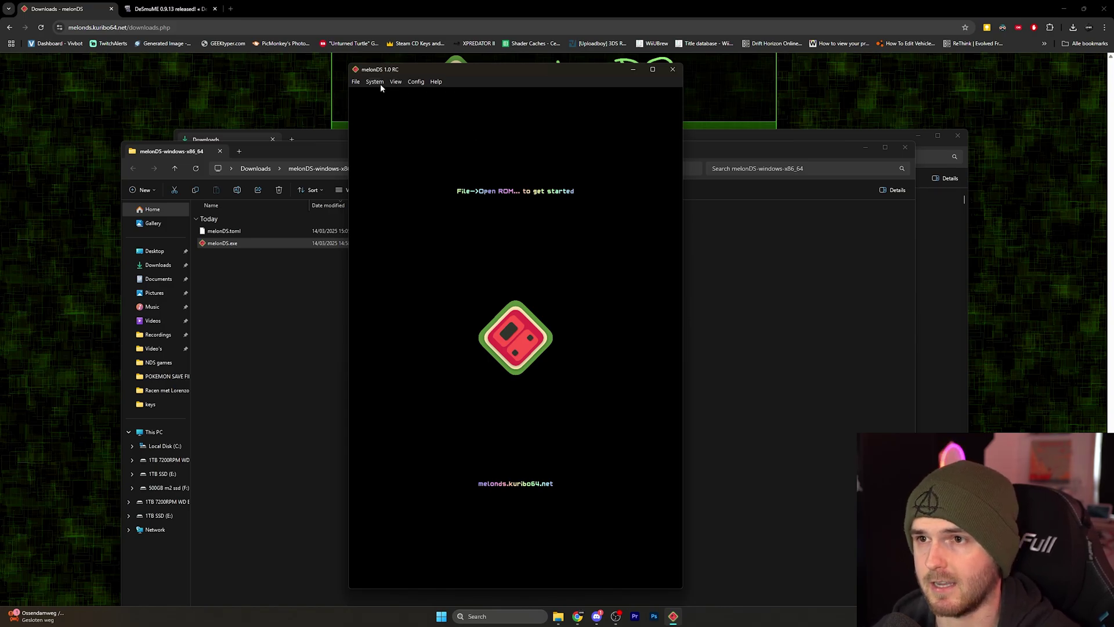
Set the aspect ratio of both the top and bottom screens to 16:9
click(396, 82)
mouse_move(429, 134)
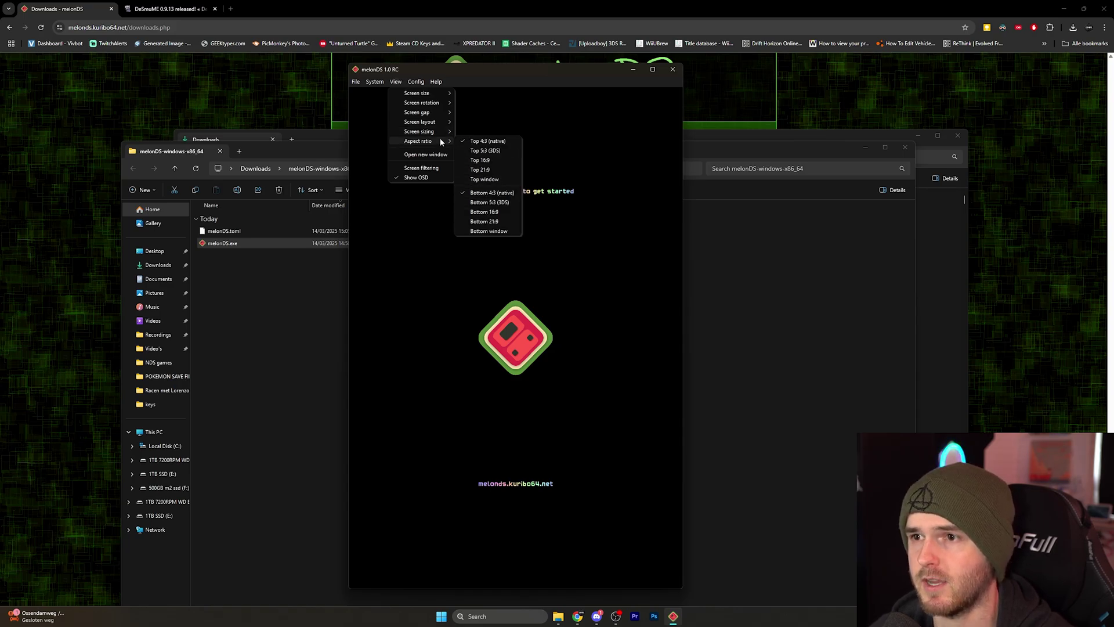
click(505, 161)
click(415, 81)
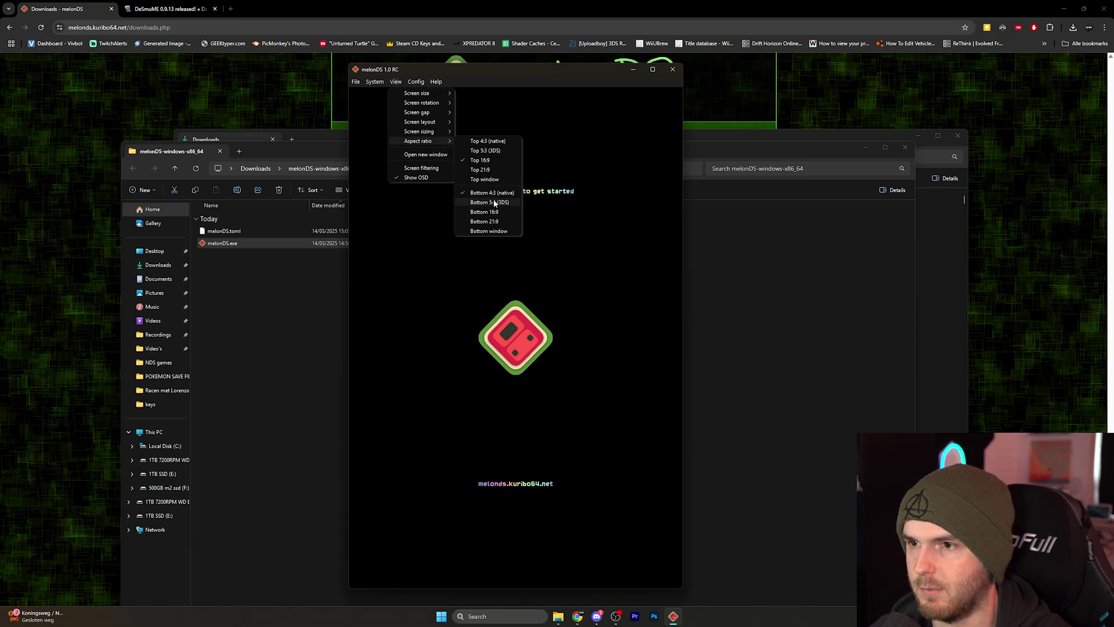
click(493, 213)
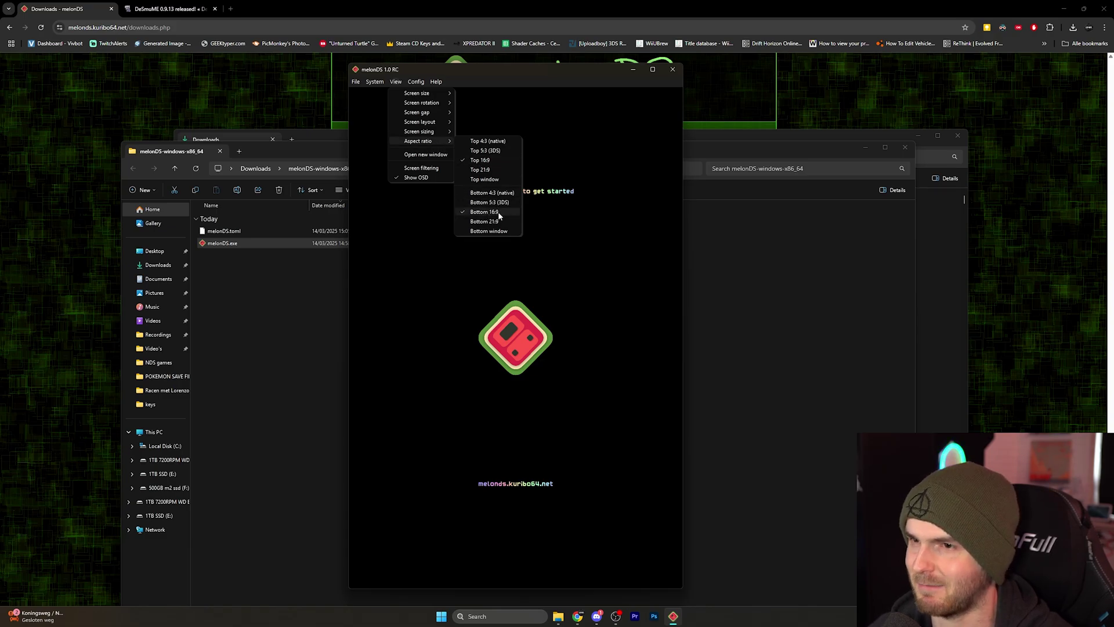
Open the Pokemon Black Version ROM from the NDS games folder on the E: drive
click(356, 82)
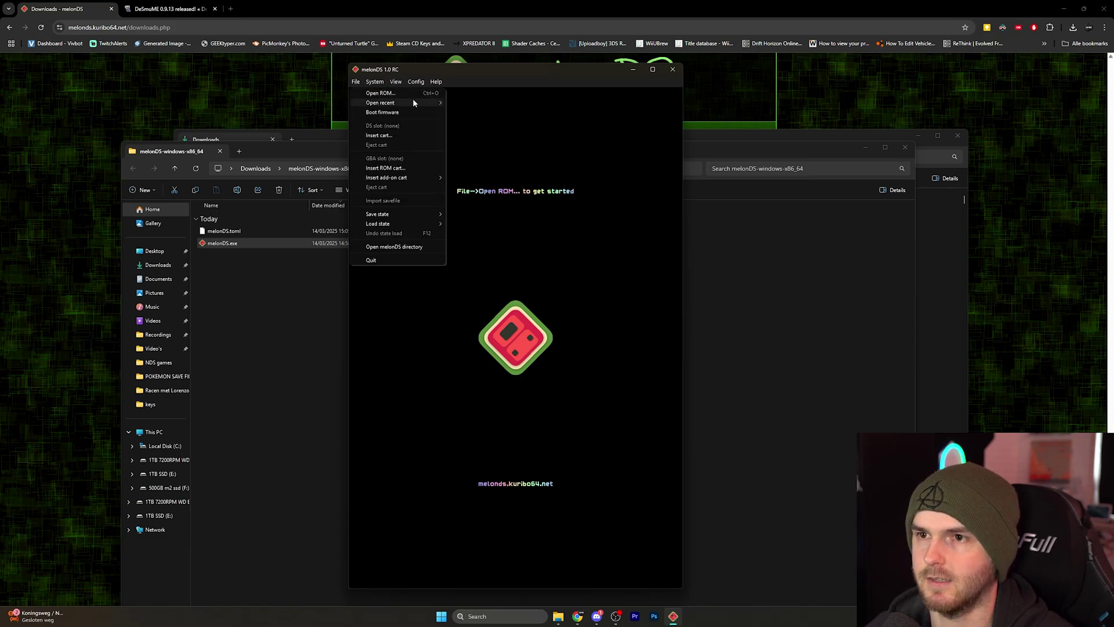
click(360, 94)
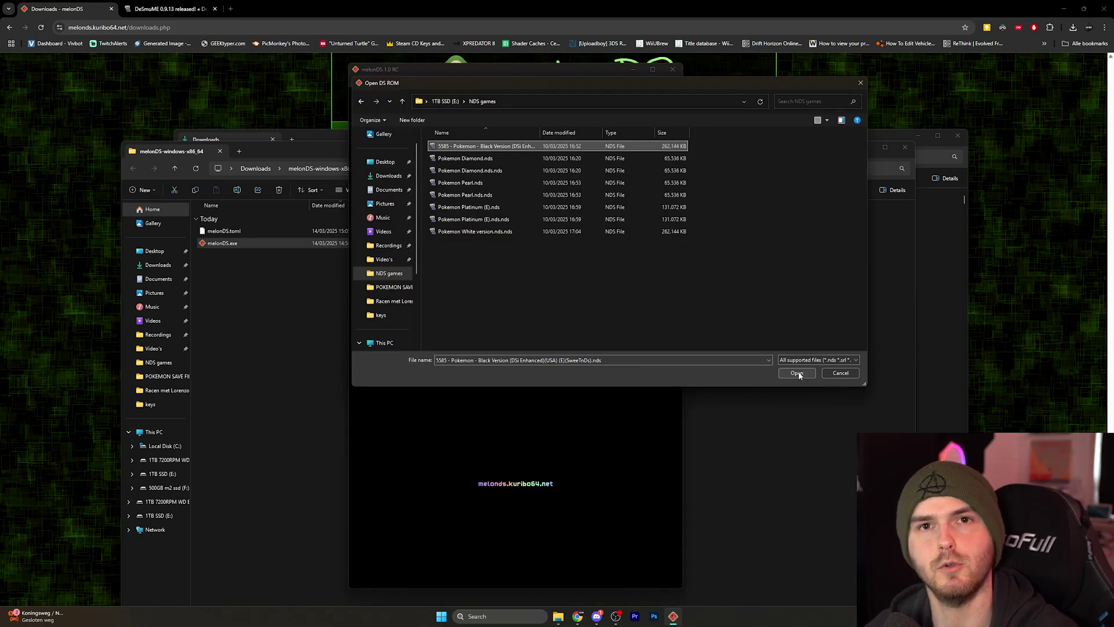
click(798, 374)
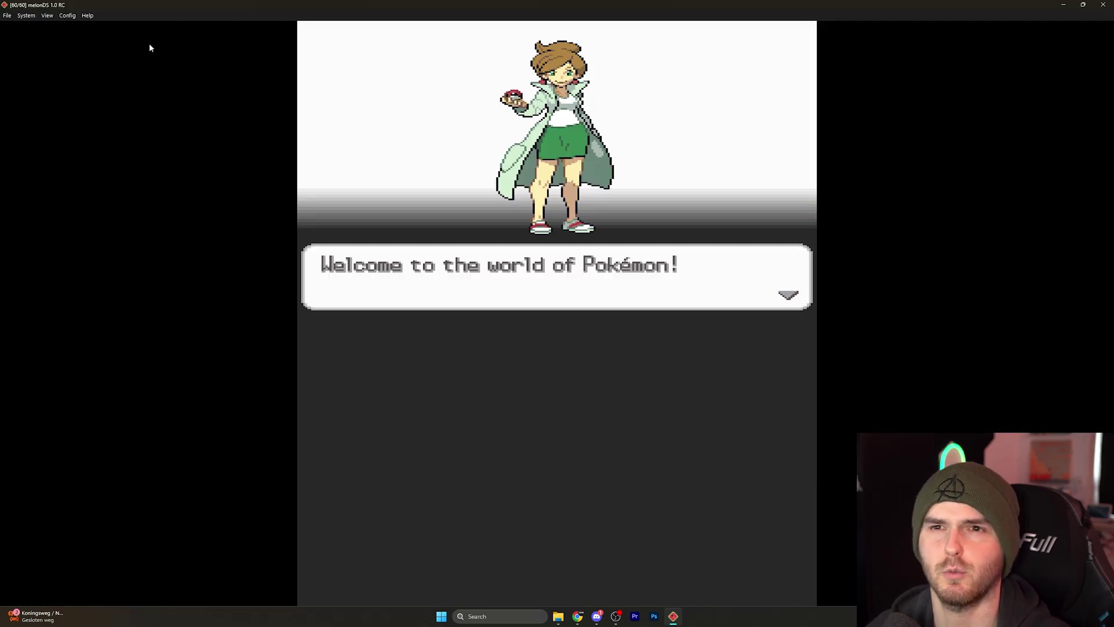
Set the aspect ratio of both the top and bottom screens to 4:3 (native) for the running game
click(20, 16)
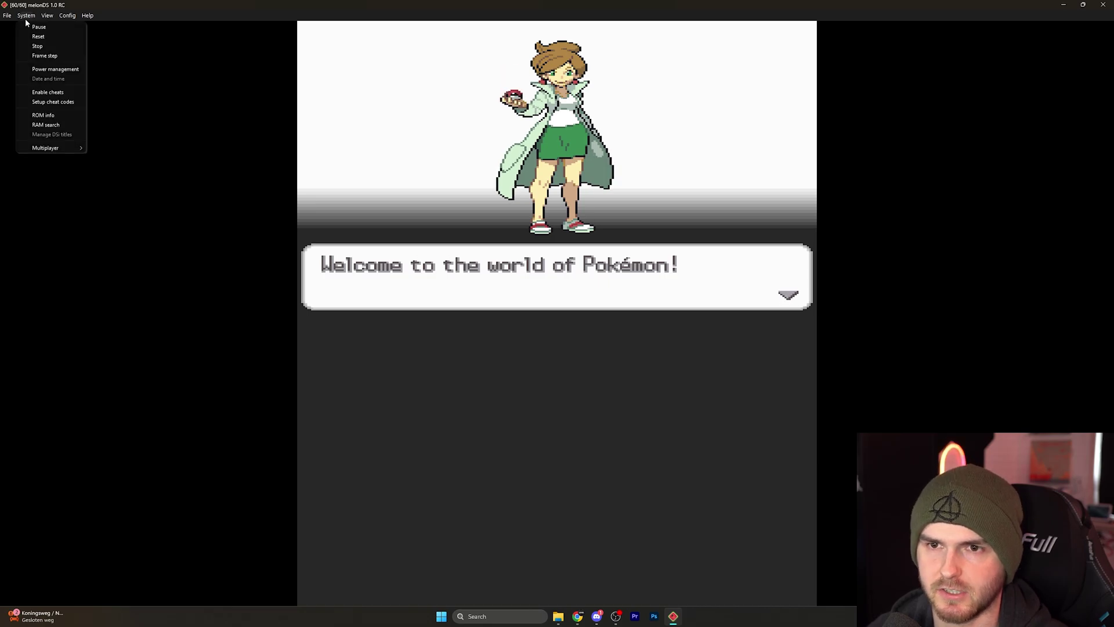
click(127, 79)
click(47, 15)
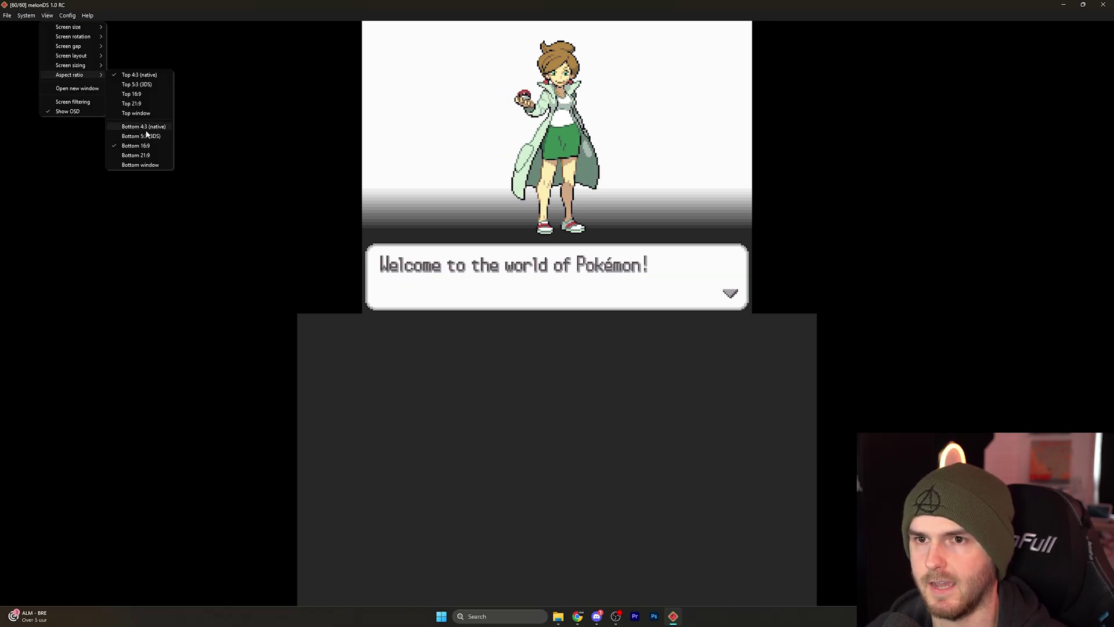
click(147, 133)
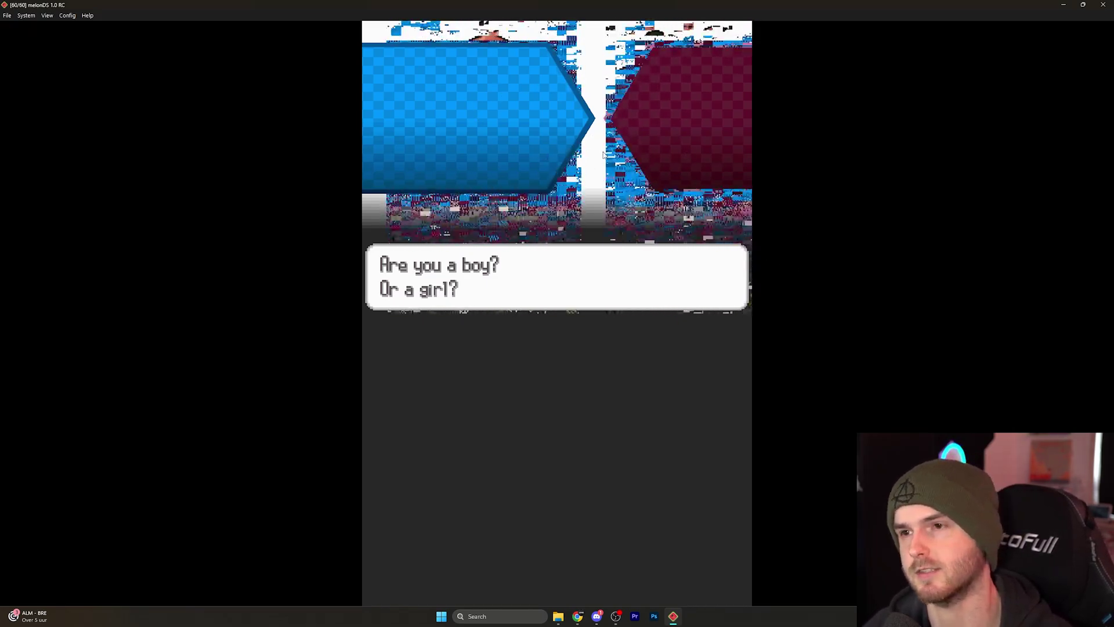
Switch the 3D renderer to OpenGL (Classic) in the video settings, accept it and return to the game
click(68, 15)
click(87, 47)
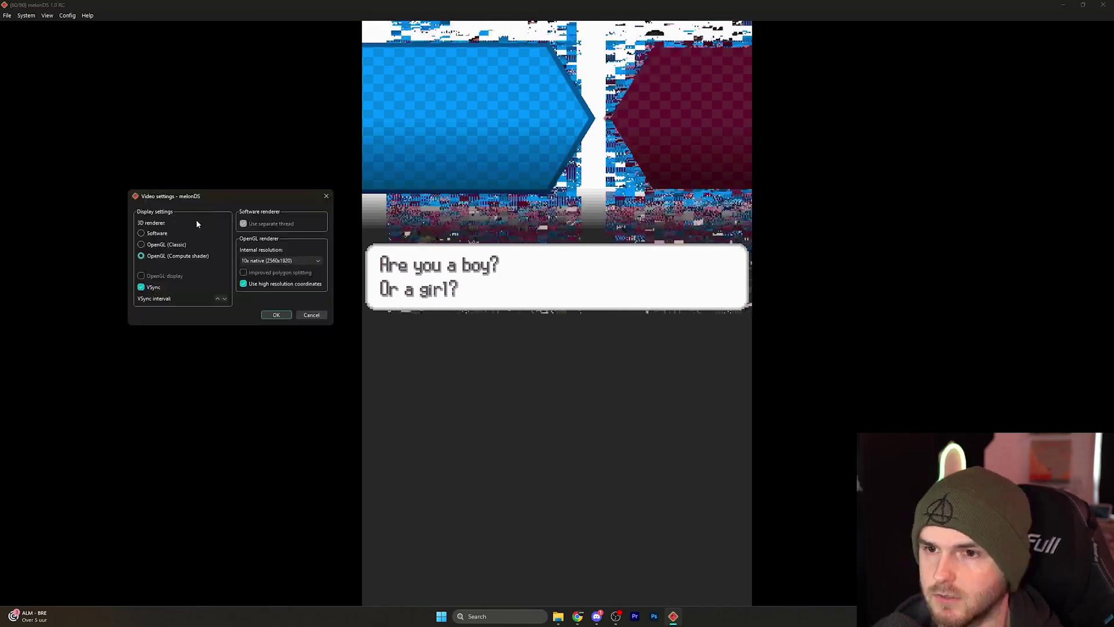
click(141, 245)
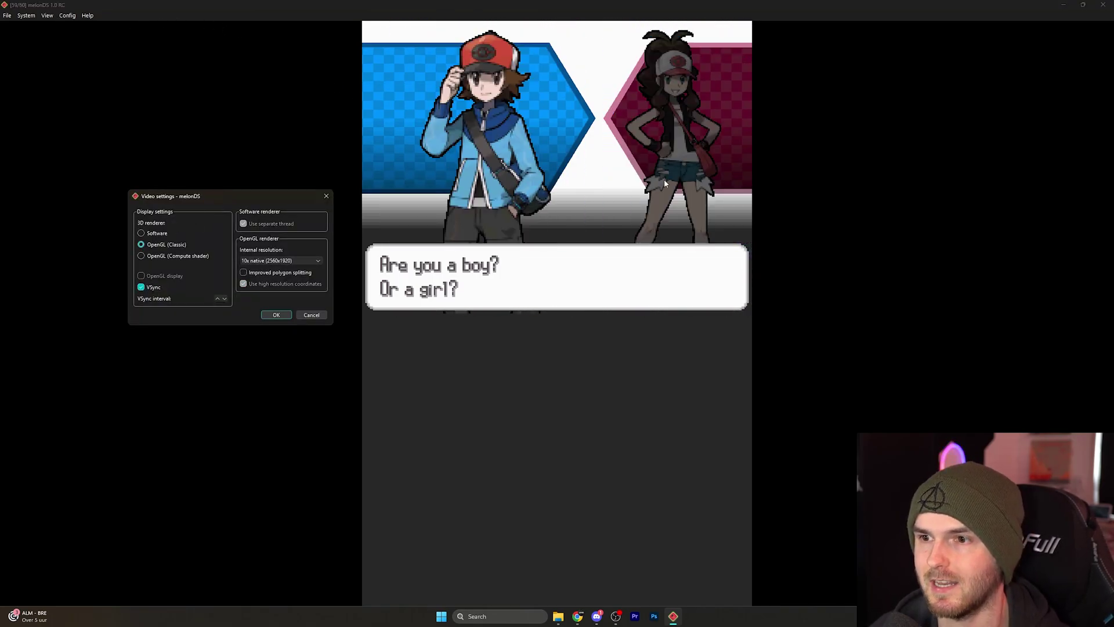
click(517, 319)
click(277, 314)
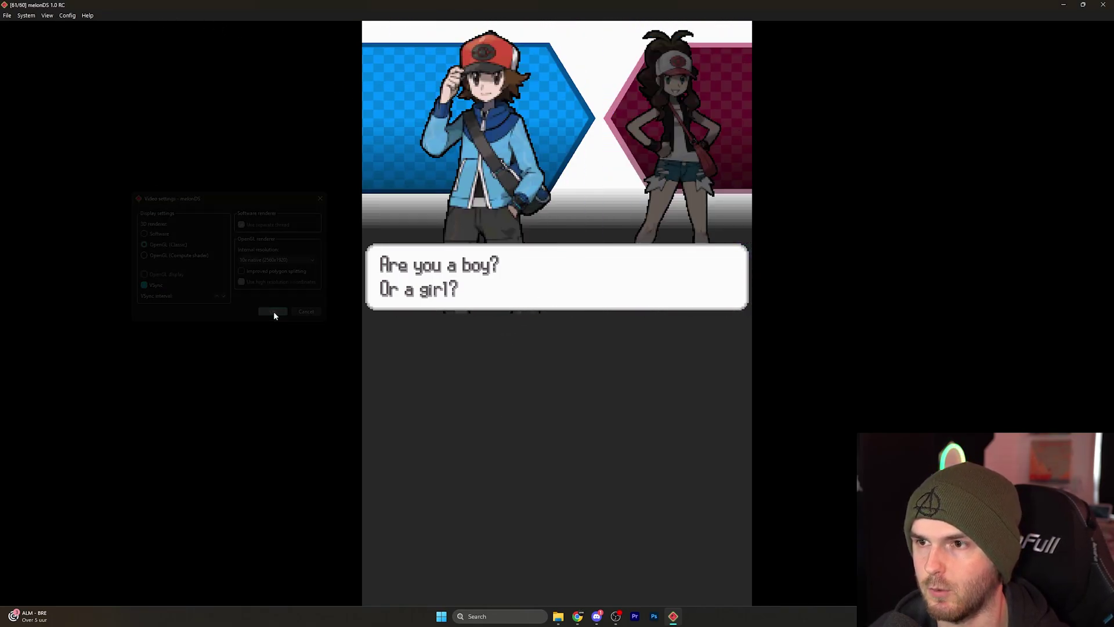
click(464, 374)
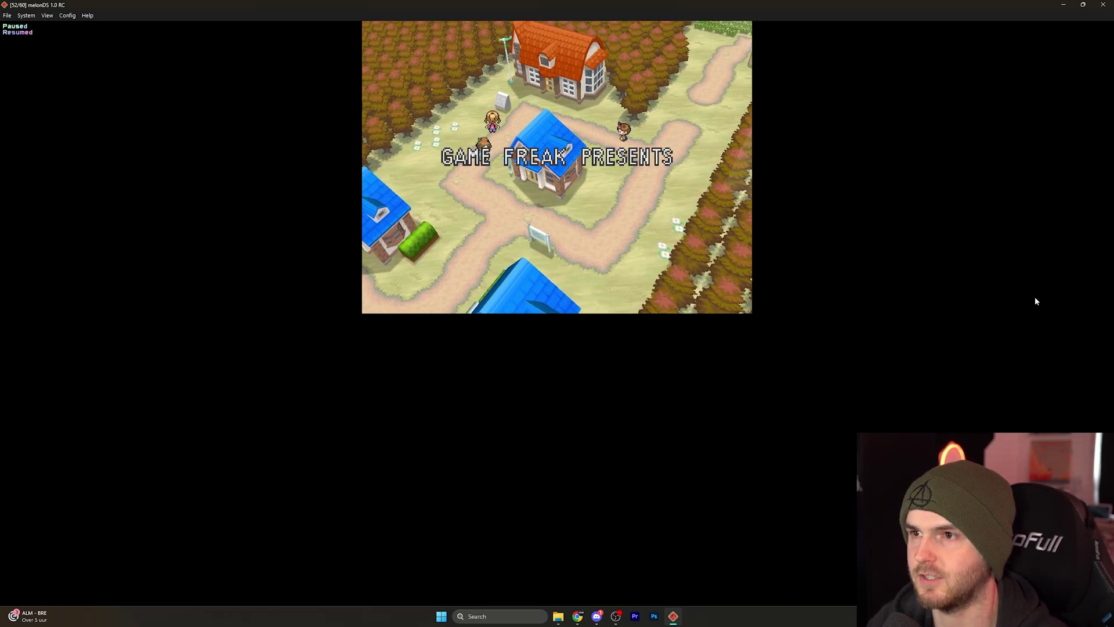